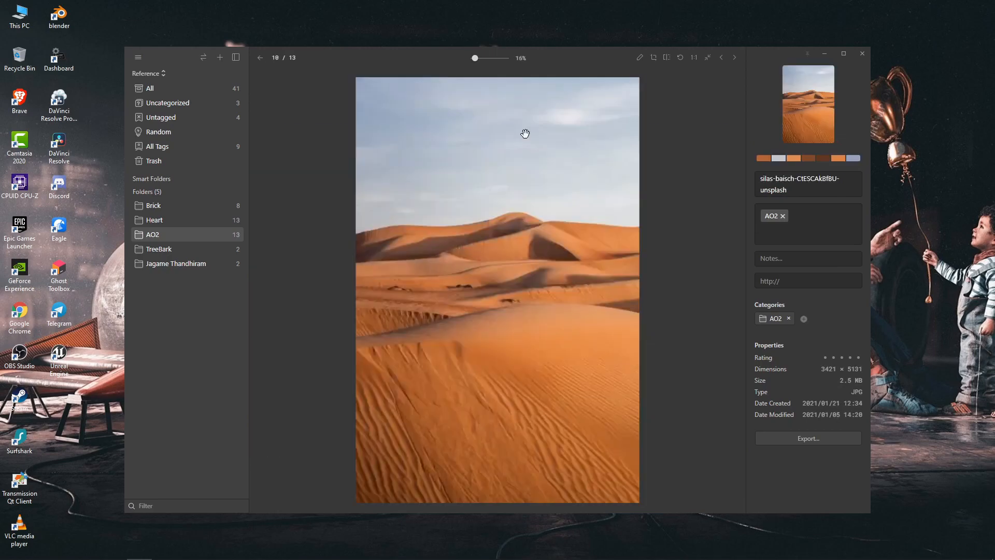
Step: Browse through the desert reference images in the AO2 folder, from the last one back to the first
key(Right)
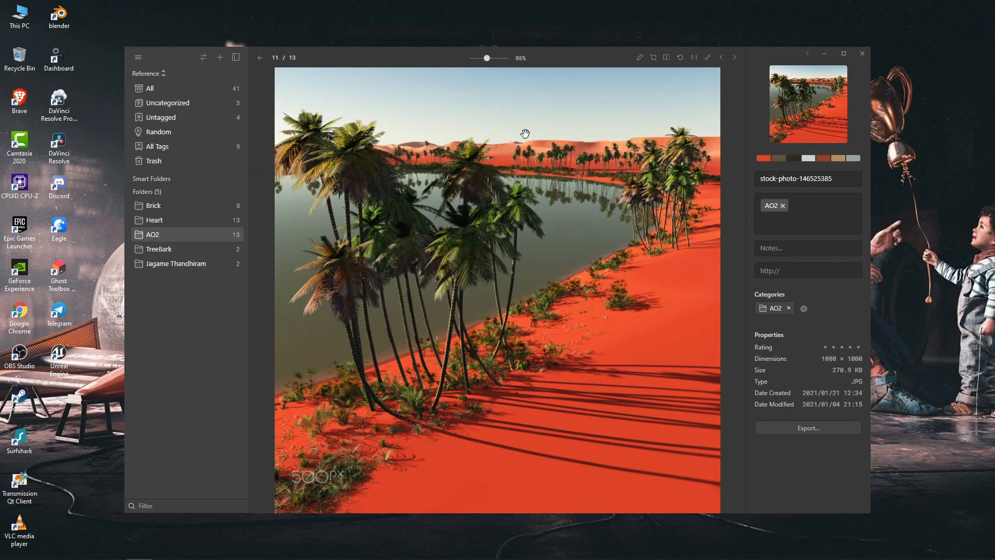
key(Right)
key(Right)
key(Right)
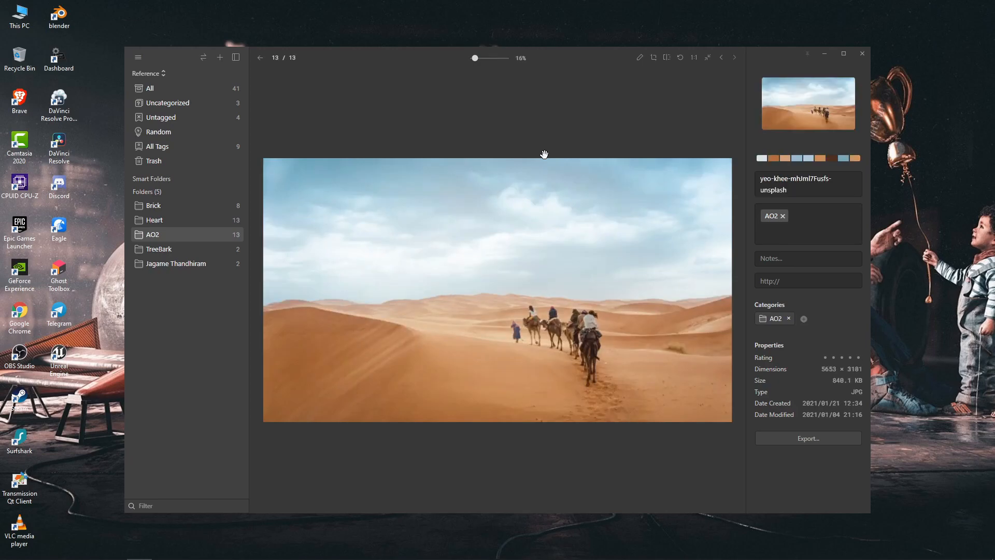
key(Left)
key(Left)
key(Left)
key(Left)
key(Left)
key(Left)
key(Left)
key(Left)
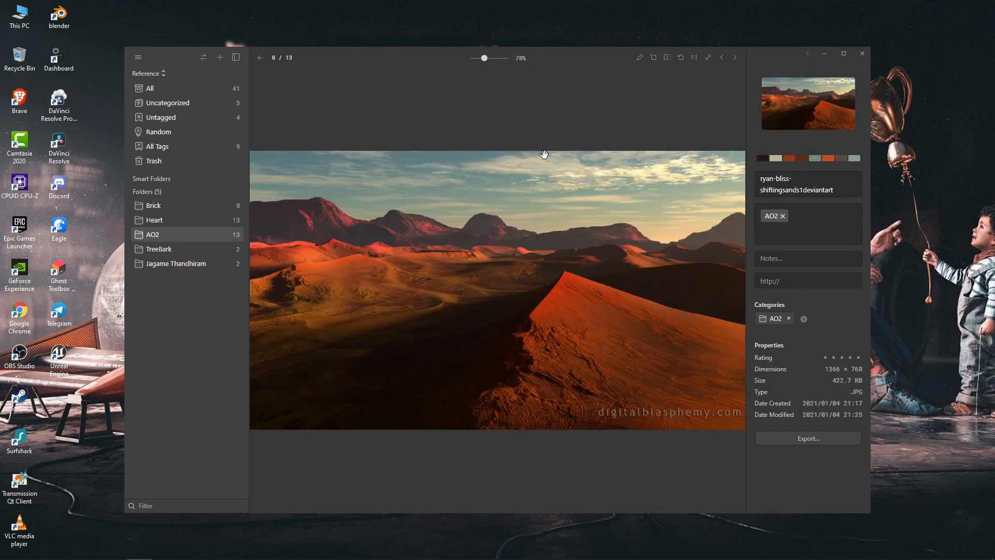
key(Left)
key(Left)
key(Left)
key(Left)
key(Left)
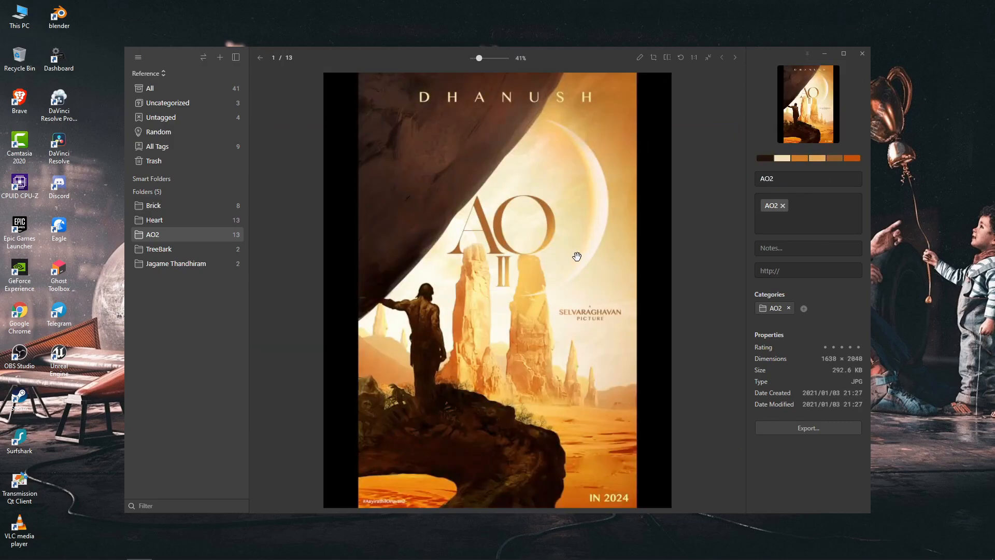
Step: Examine the AO2 movie poster's composition from its title down to the desert foreground
scroll(576, 266, up, 2)
scroll(576, 270, down, 3)
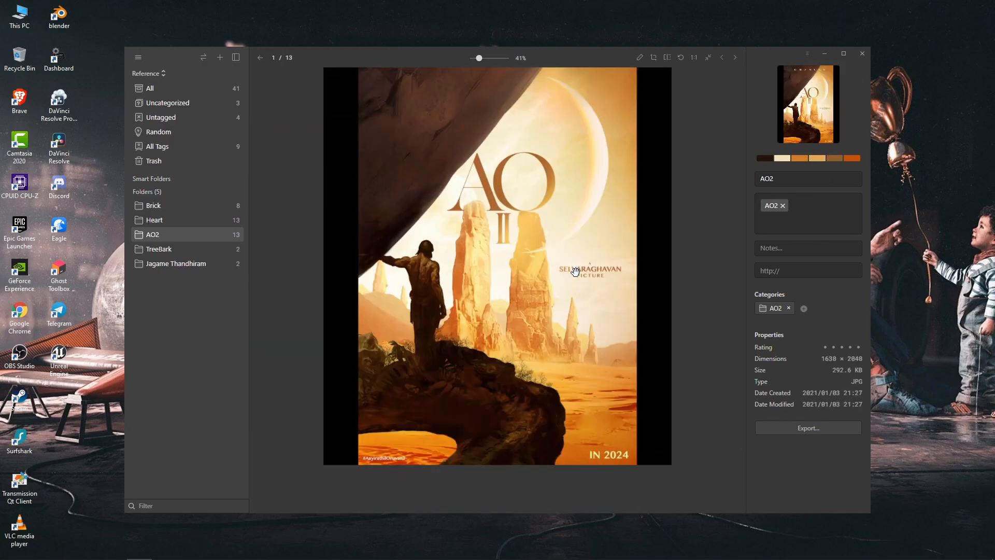
scroll(575, 271, up, 2)
scroll(621, 243, down, 2)
scroll(608, 249, up, 2)
scroll(461, 206, down, 4)
scroll(461, 204, up, 4)
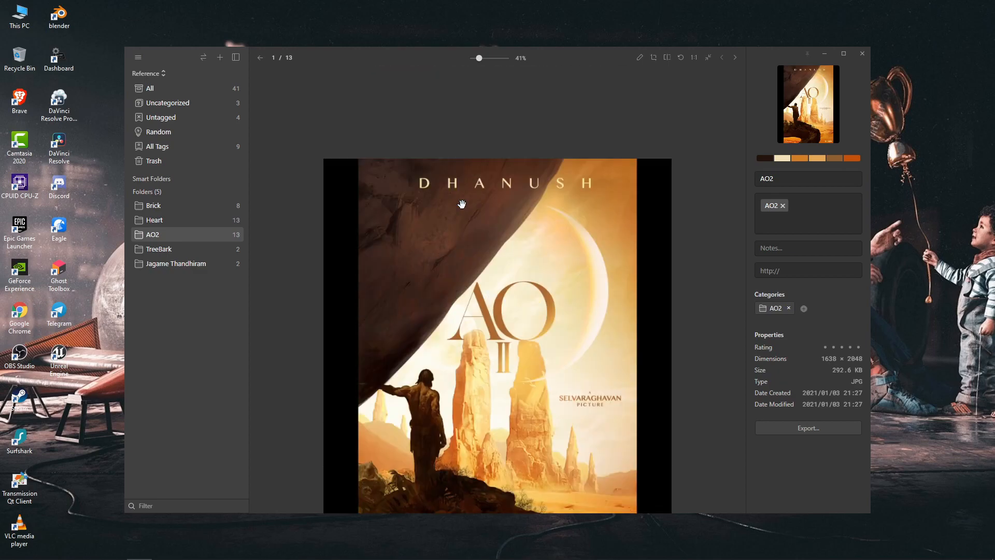
scroll(461, 204, up, 2)
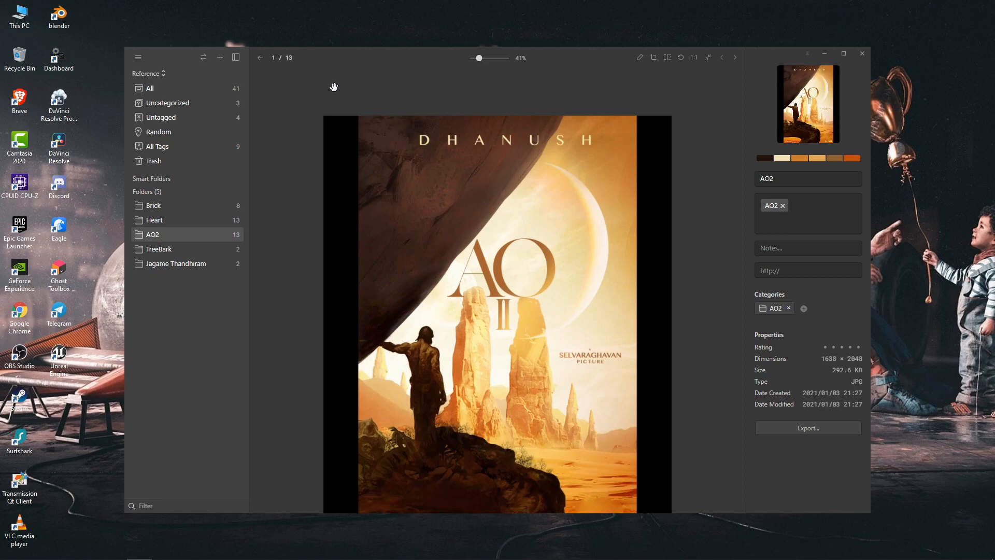
Step: Return to the AO2 folder's thumbnail overview and check for program updates
click(262, 57)
click(138, 57)
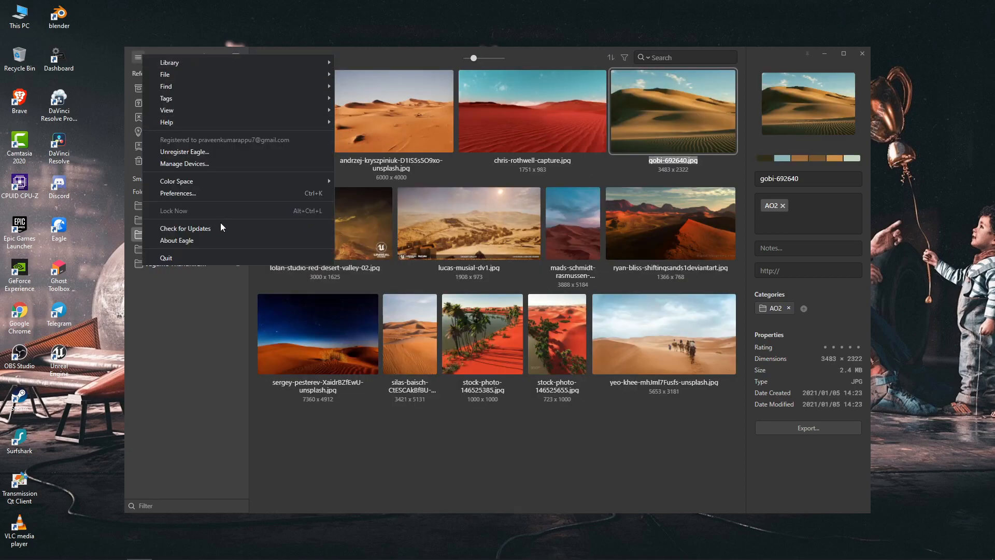
click(225, 229)
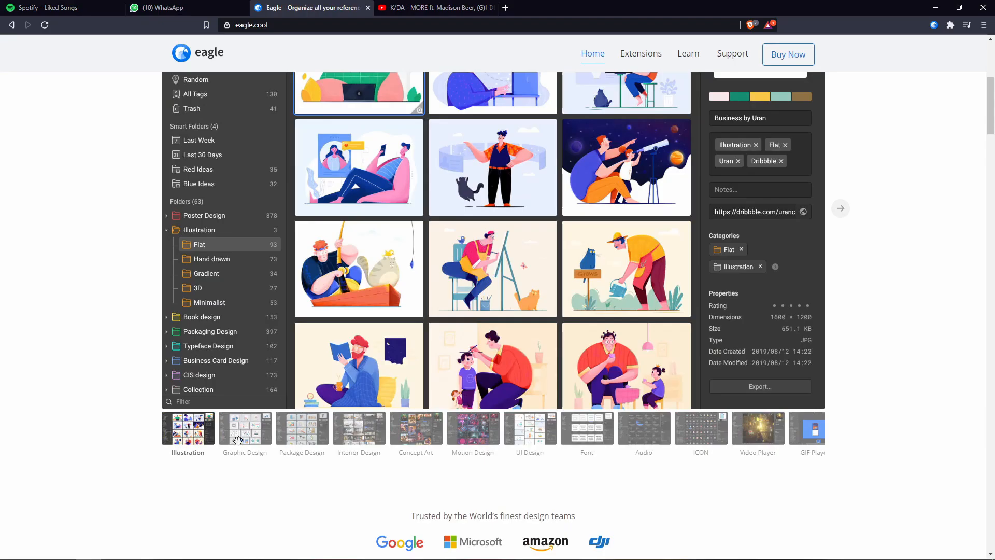
Step: View the Graphic Design and Package Design example libraries on the Eagle website
click(241, 440)
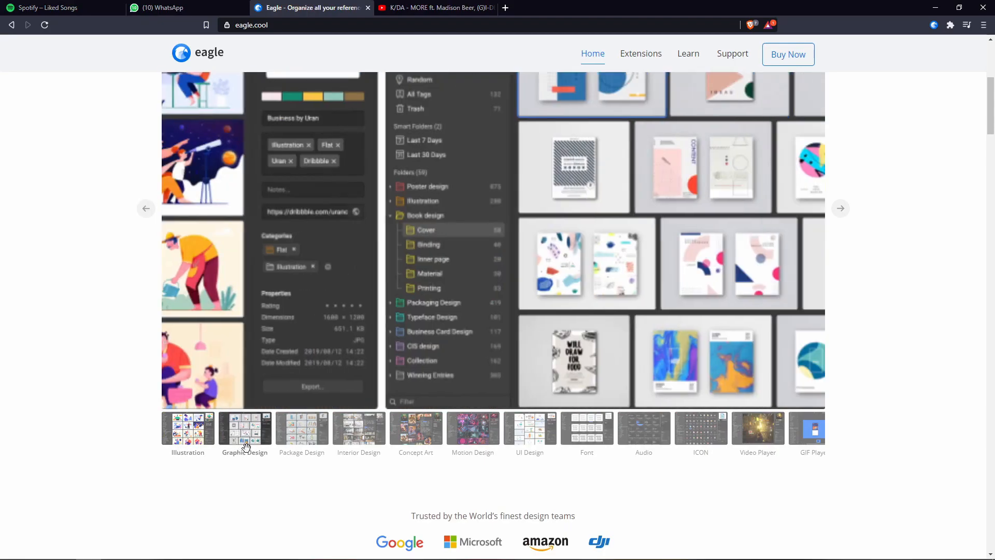
click(303, 440)
click(244, 441)
click(306, 432)
scroll(315, 445, up, 2)
scroll(348, 478, down, 1)
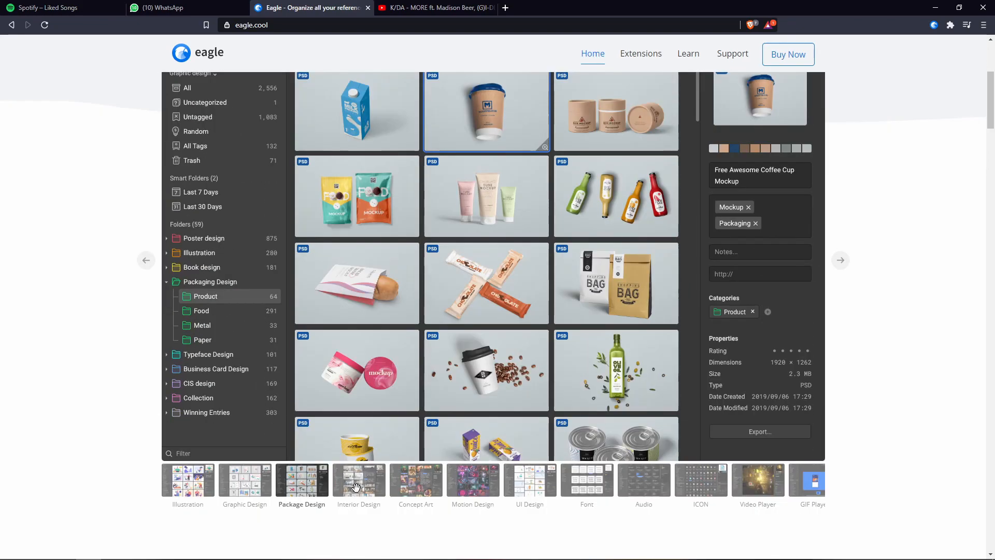
Step: View the Interior Design and Concept Art example libraries on the Eagle website
click(357, 484)
click(418, 492)
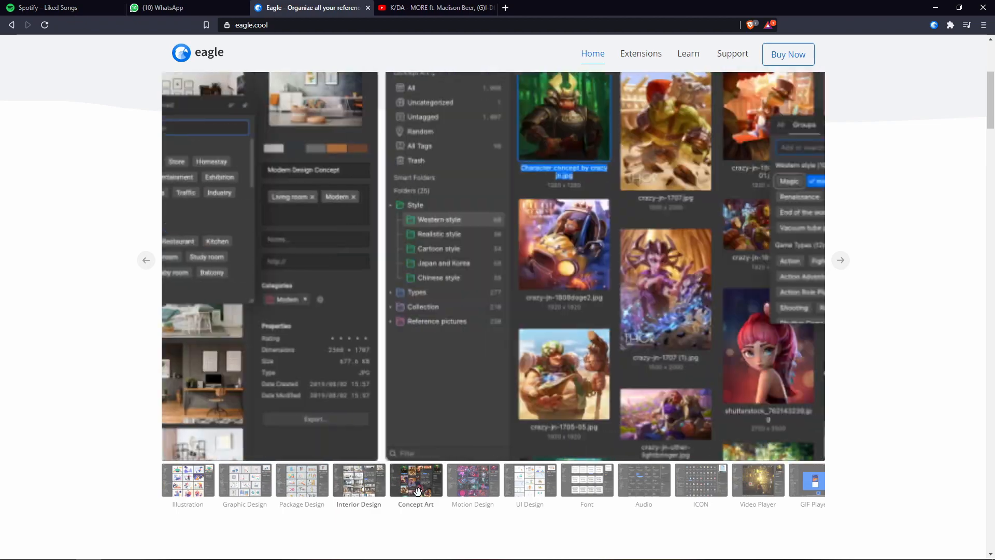
click(375, 491)
click(406, 490)
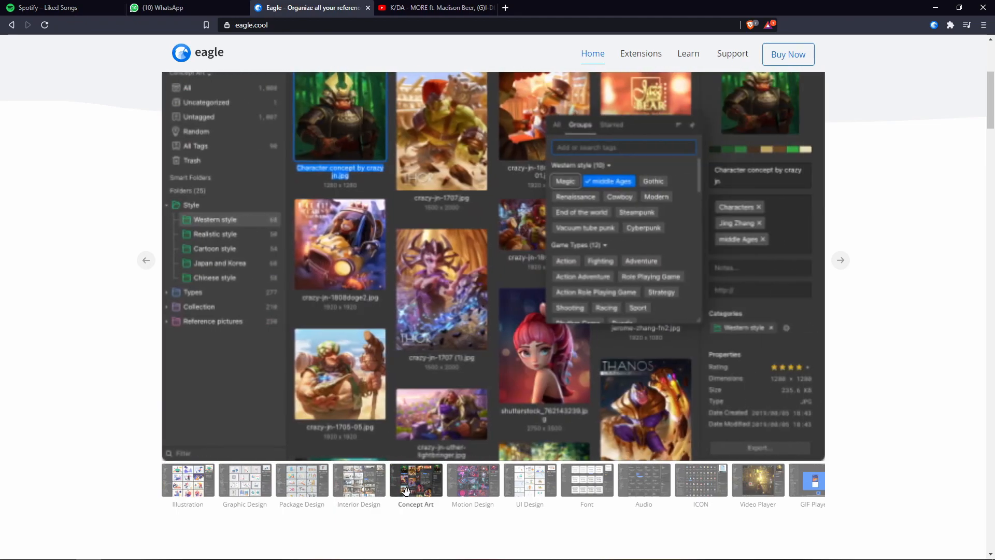
scroll(406, 490, up, 1)
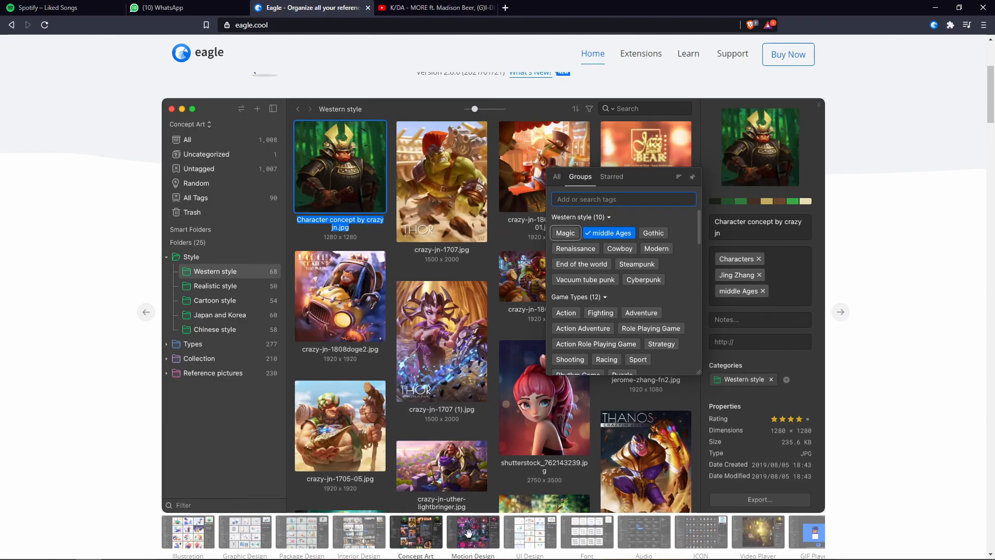
Step: View the Motion Design and UI Design example libraries on the Eagle website
click(468, 532)
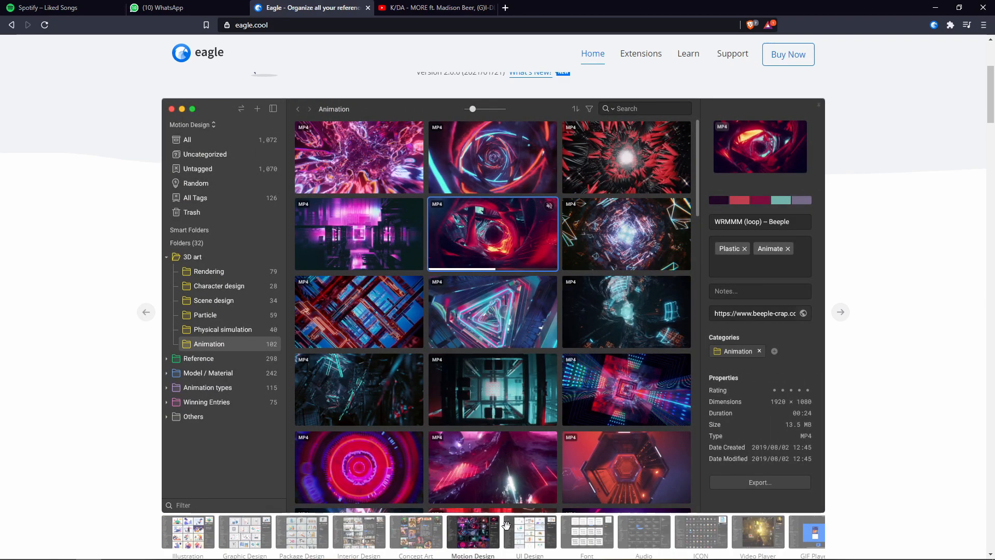
scroll(507, 526, down, 1)
click(528, 483)
scroll(552, 505, down, 4)
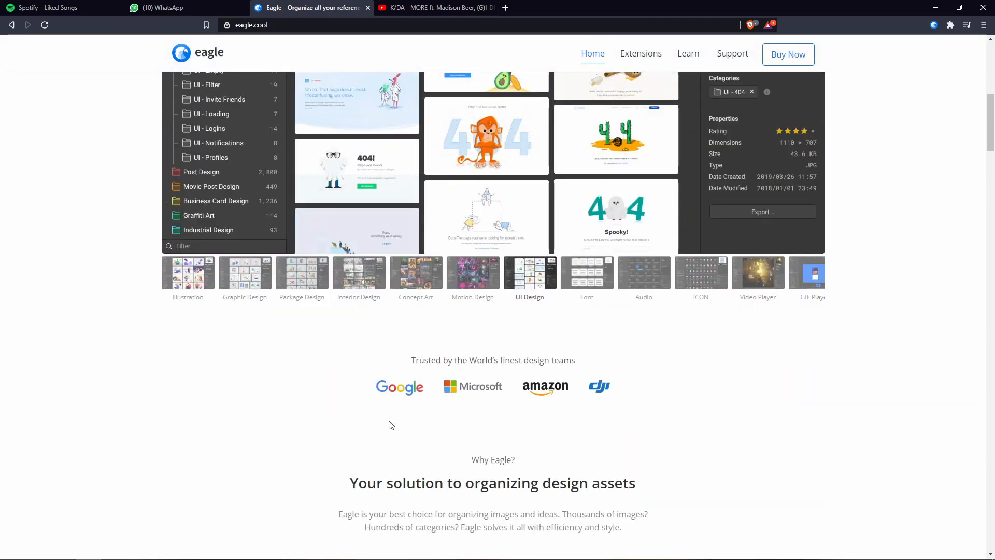
Step: View the Font, Audio and ICON example libraries on the Eagle website
click(640, 287)
scroll(611, 338, up, 2)
click(596, 389)
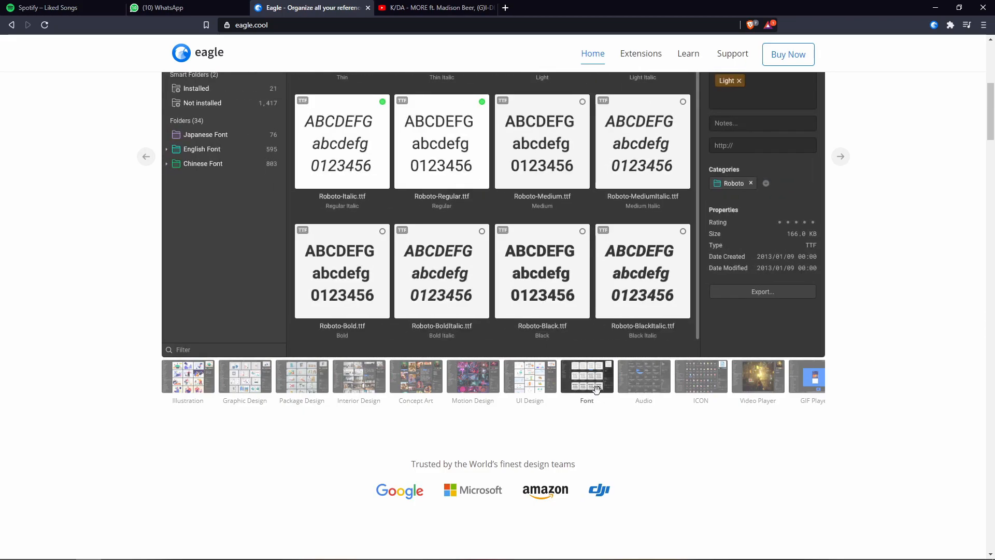
scroll(596, 390, up, 2)
click(644, 490)
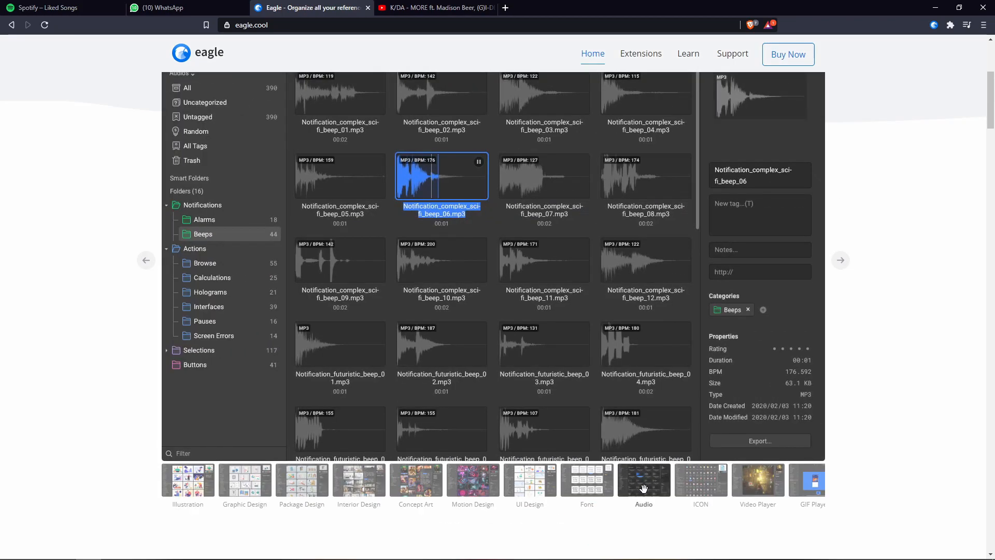
click(720, 488)
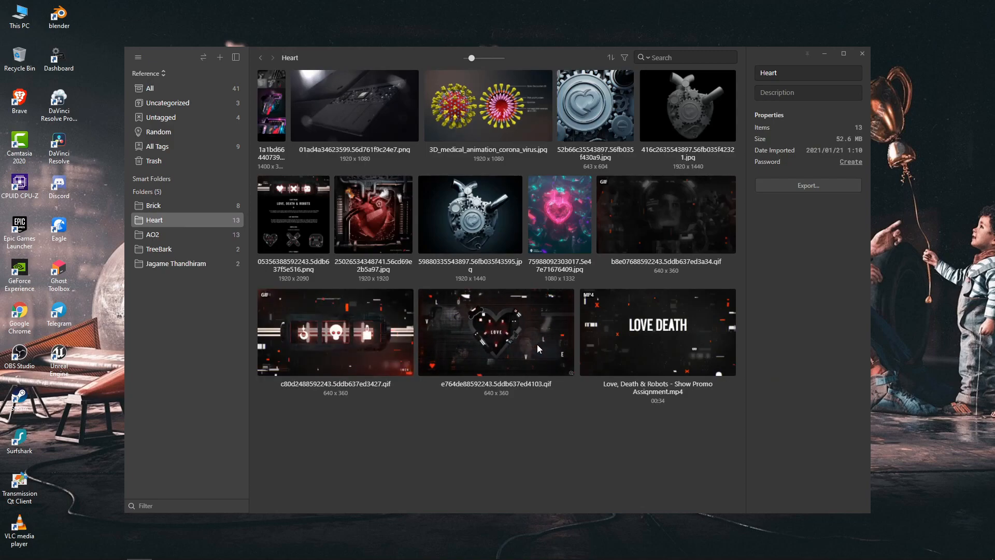
Step: Preview the Love, Death & Robots video in Eagle, view the Brick folder and return to the Heart folder
mouse_move(656, 346)
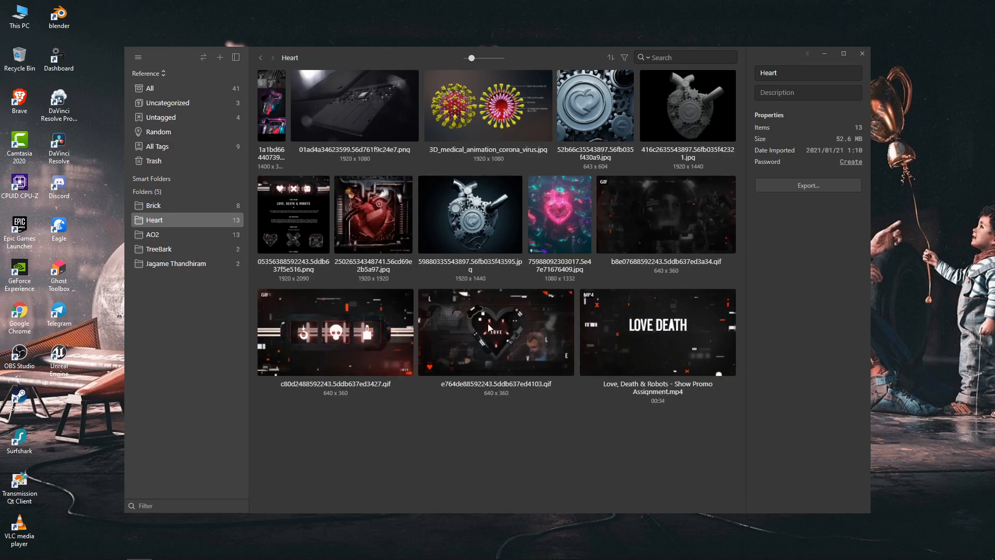
click(173, 205)
click(177, 222)
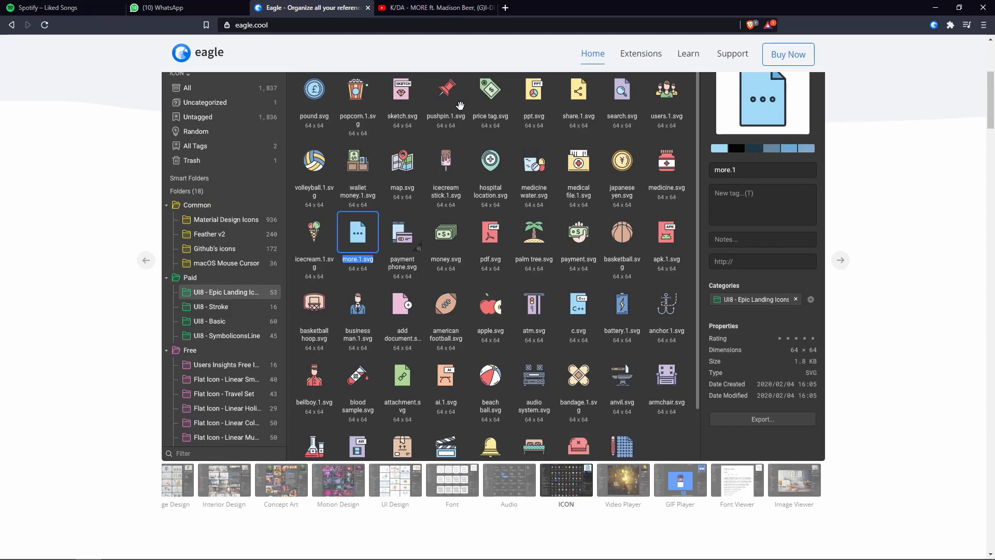
Step: Save the K/DA - MORE YouTube video to Eagle with the browser extension and return to Eagle
click(440, 9)
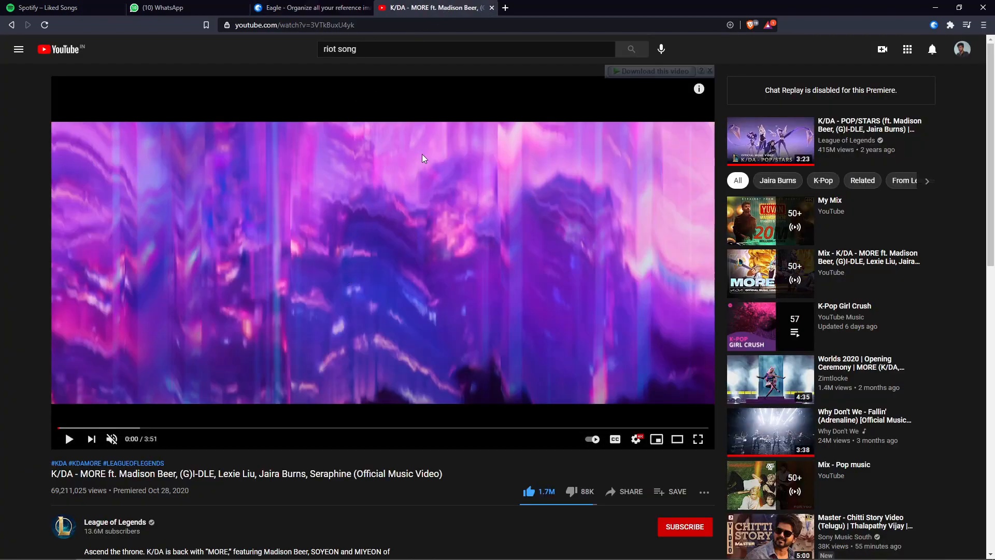
click(934, 28)
click(853, 41)
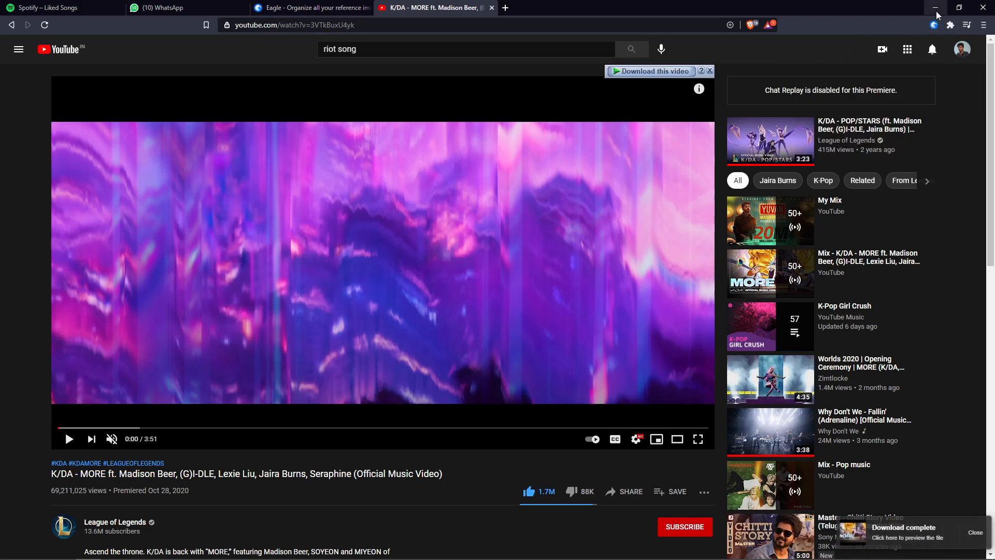
click(937, 9)
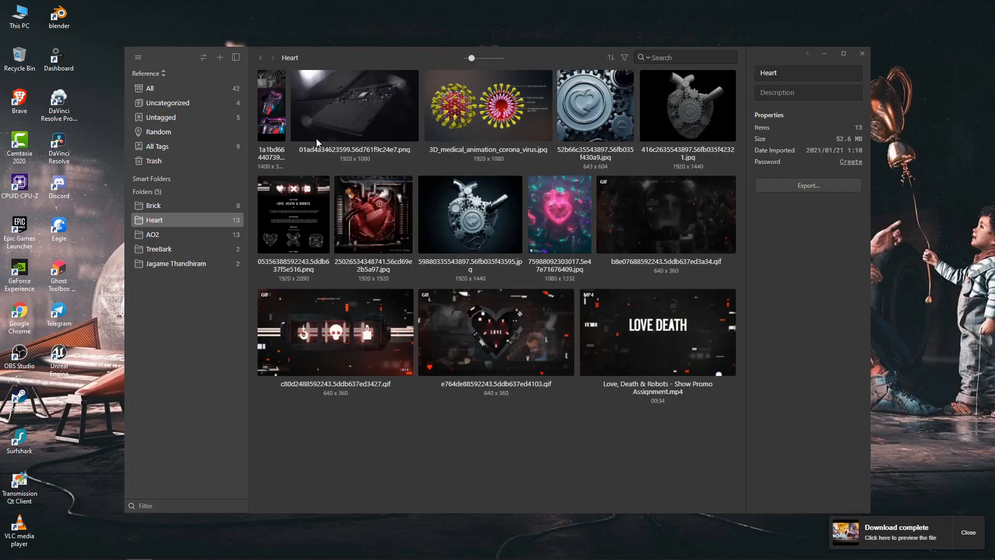
Step: List all library items and open the newly saved K/DA - MORE video
click(150, 91)
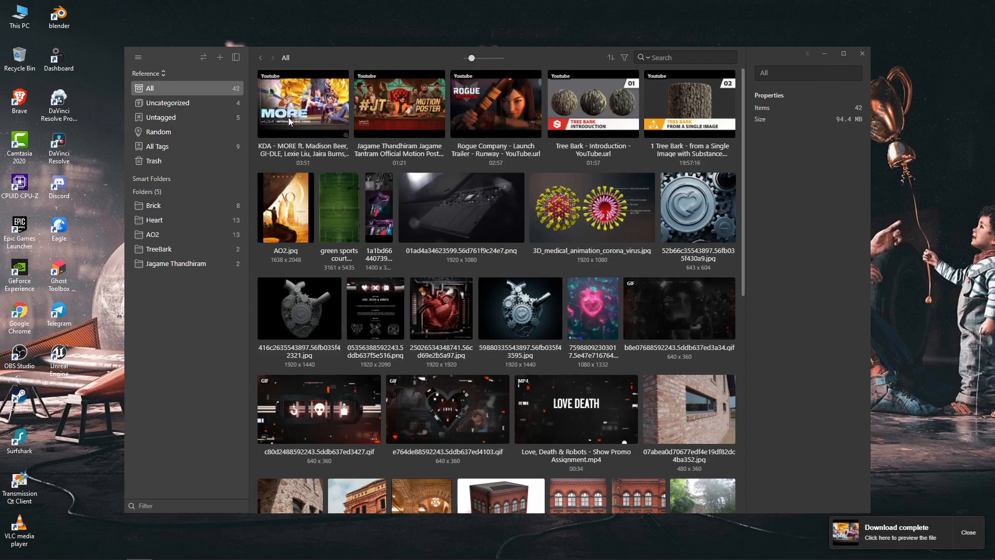
right_click(289, 121)
click(287, 117)
drag(287, 117, 190, 281)
double_click(303, 120)
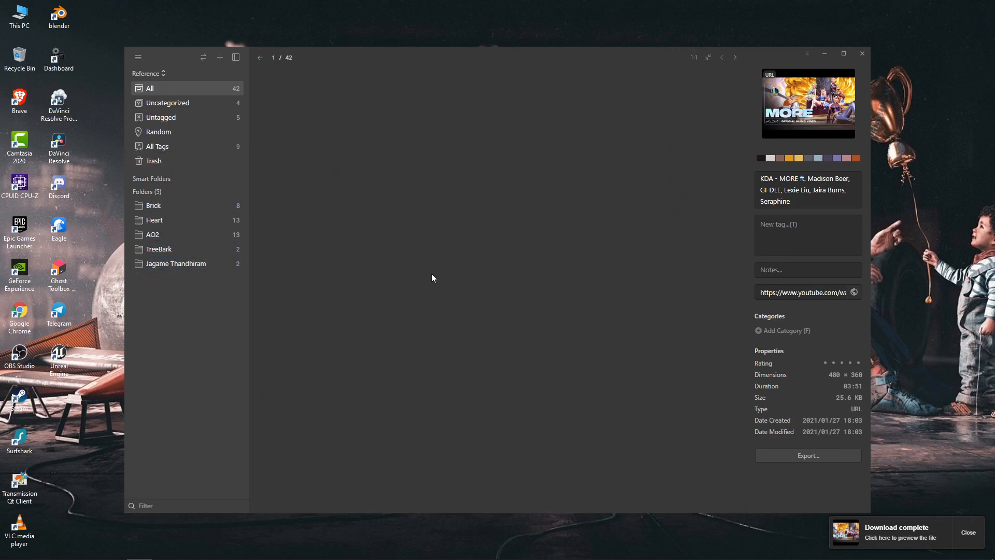
Step: Return to the list of all items and search the library for ao2
click(189, 94)
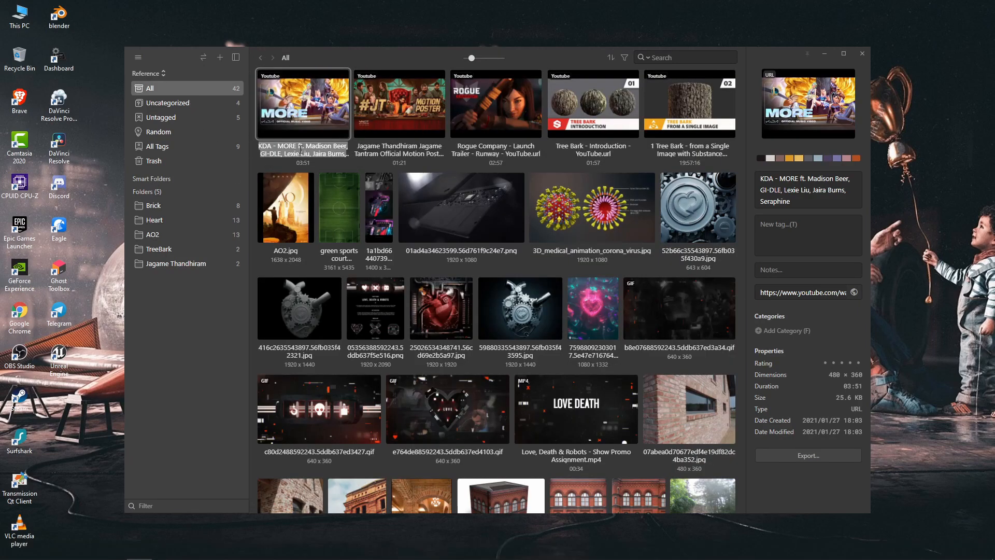
click(689, 61)
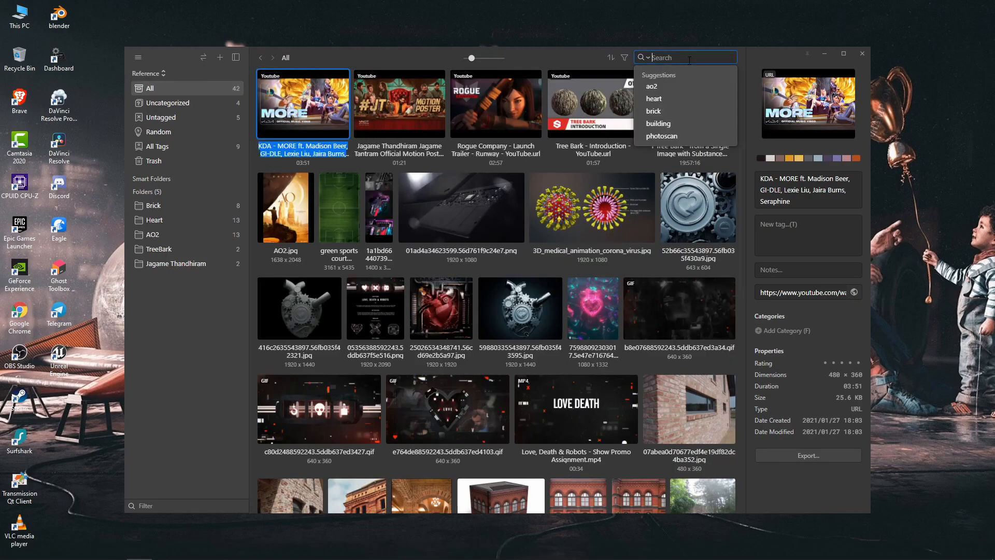
click(658, 86)
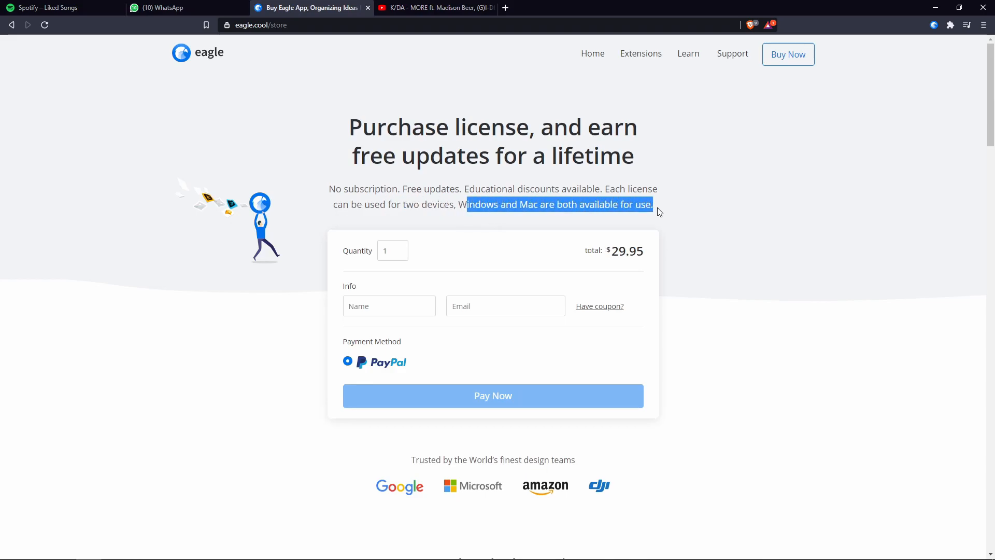
Step: Read the licence terms and supported platforms on Eagle's store page in the browser
click(563, 202)
scroll(562, 230, down, 4)
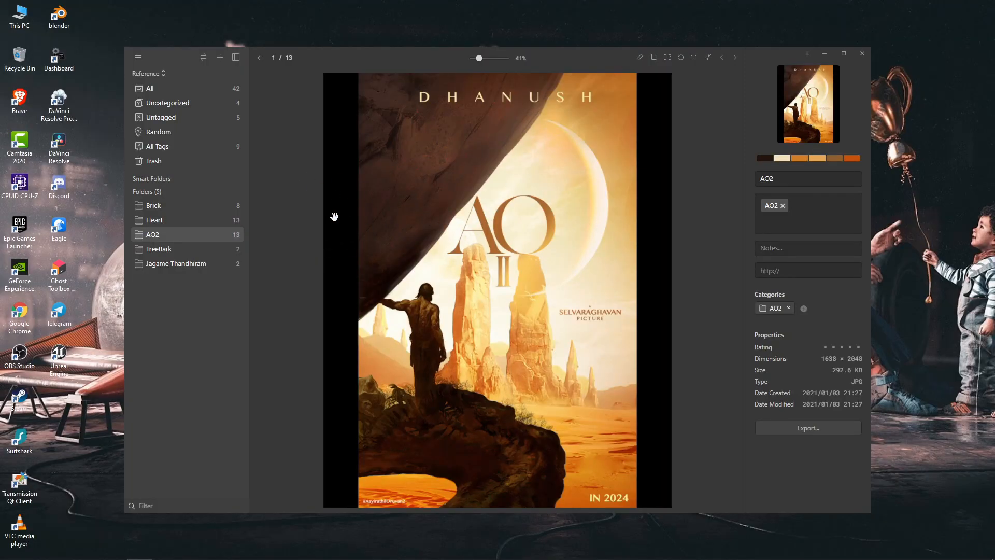
Step: Browse forward from the AO2 poster through the desert references in the AO2 folder
key(Right)
key(Right)
key(Right)
key(Right)
key(Right)
key(Right)
key(Right)
key(Right)
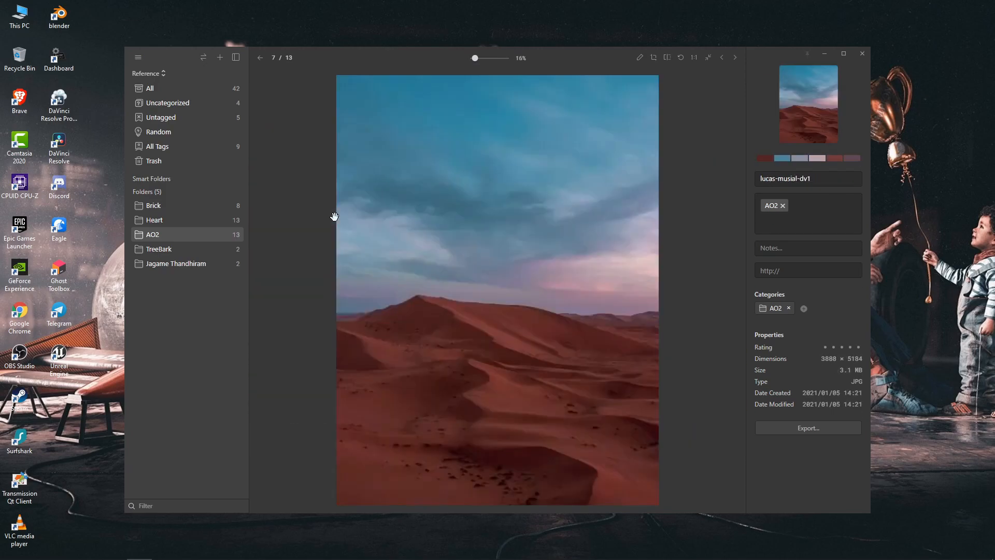
key(Right)
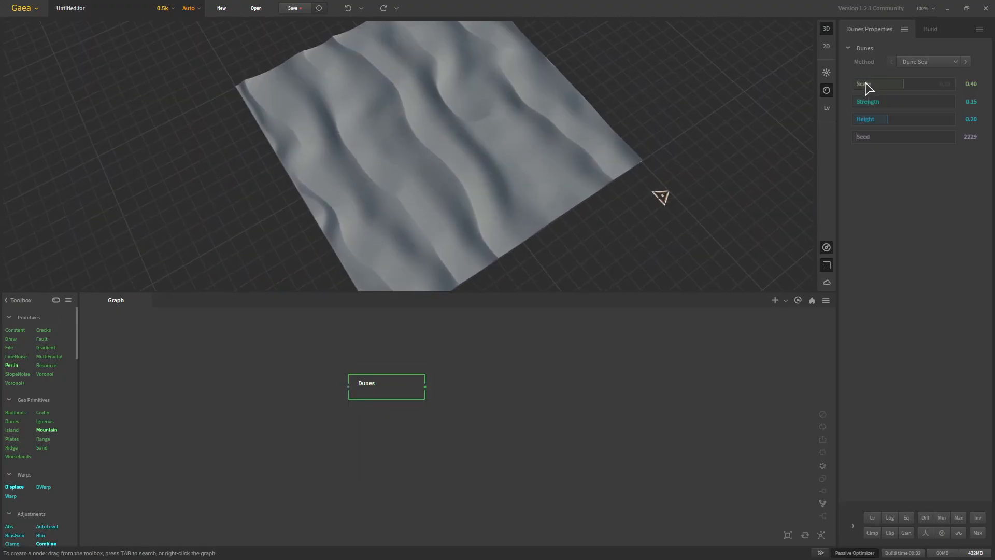
Step: In Gaea, reduce the Dunes node's scale to 0.01
click(861, 86)
click(881, 90)
click(855, 85)
Step: Try another method on the Dunes node and switch back to Dune Sea
click(926, 62)
click(925, 90)
click(926, 62)
drag(682, 145, 633, 202)
click(927, 79)
Step: Set the Dunes seed to 77342, strength to 0.38 and height to 0.25, and move the node further left in the graph
click(935, 120)
click(949, 120)
click(885, 138)
click(913, 138)
drag(414, 389, 267, 409)
click(908, 102)
click(933, 103)
click(902, 120)
Step: Increase the Dunes node's scale and height and reduce its strength
drag(611, 280, 646, 247)
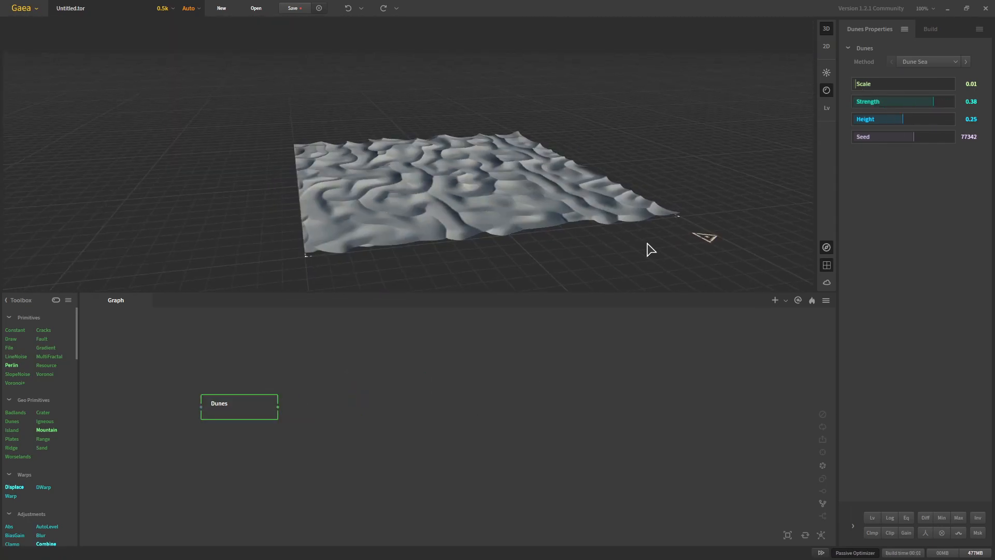
scroll(646, 246, up, 3)
click(873, 85)
drag(575, 104, 588, 122)
click(951, 120)
click(894, 102)
click(931, 120)
Step: Add a Shear node connected to the Dunes node's output and inspect the sheared terrain
drag(642, 171, 596, 233)
scroll(596, 233, down, 3)
drag(277, 407, 341, 397)
text(shear)
key(Return)
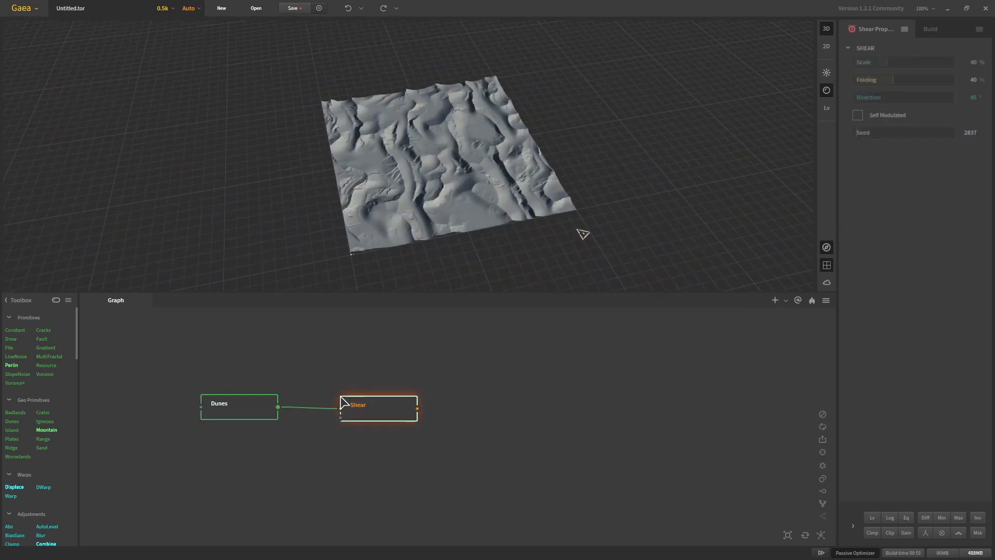
scroll(514, 228, up, 3)
drag(514, 228, 574, 178)
scroll(574, 178, down, 3)
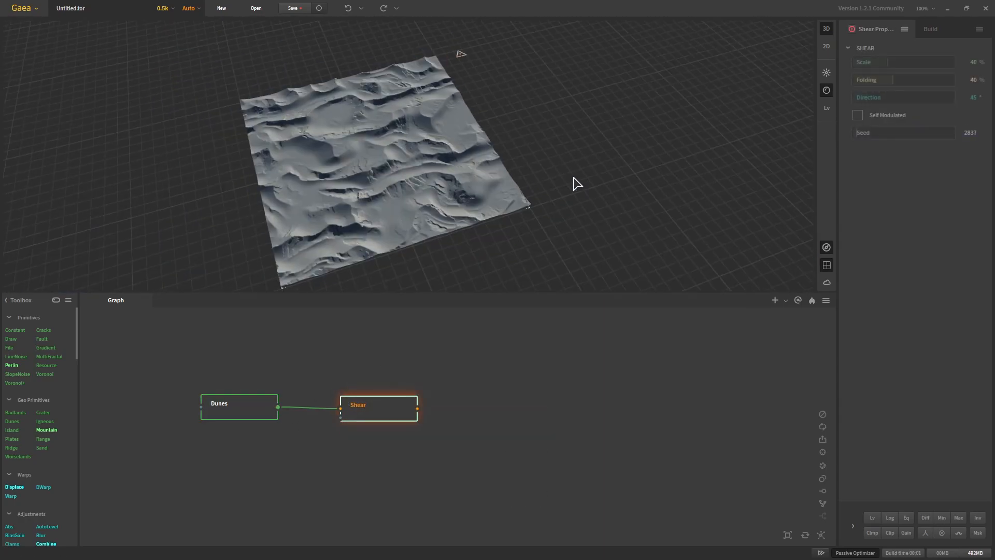
Step: Align the Shear node with the Dunes node and set its scale to 22%
drag(377, 402, 378, 402)
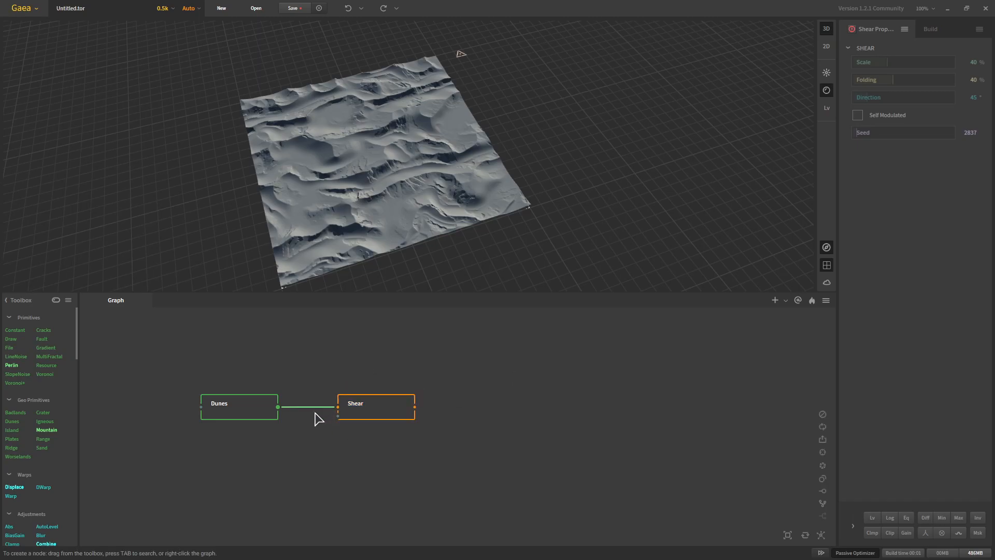
mouse_move(887, 63)
mouse_down()
mouse_move(861, 61)
mouse_move(944, 62)
mouse_move(867, 60)
mouse_up()
scroll(465, 233, up, 4)
drag(466, 249, 497, 176)
Step: Set the Shear node's folding to 16% and change its seed, checking the dune surface up close
mouse_move(892, 79)
mouse_down()
mouse_move(929, 79)
mouse_move(879, 79)
mouse_up()
scroll(691, 134, down, 5)
scroll(691, 134, up, 3)
scroll(612, 192, up, 3)
drag(642, 207, 591, 212)
click(869, 81)
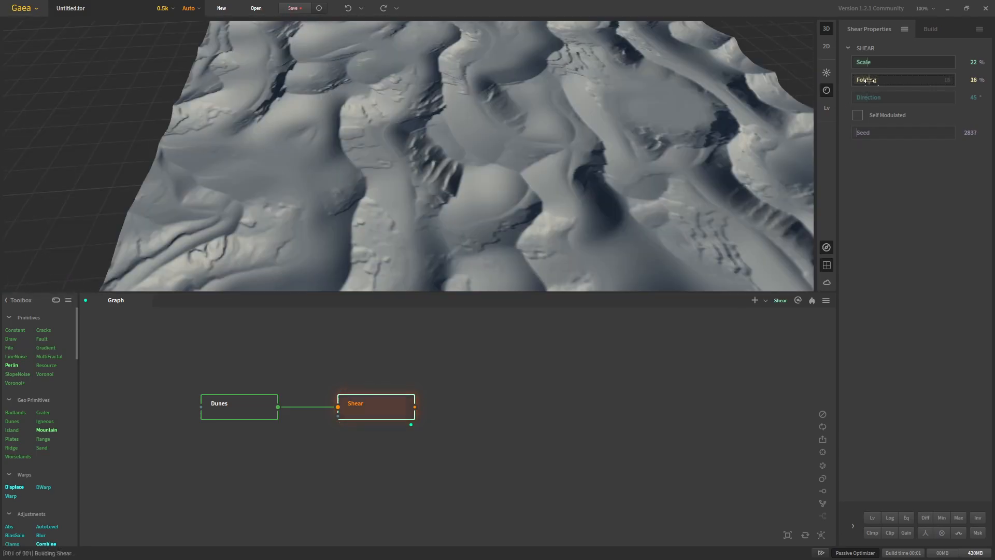
scroll(264, 221, down, 3)
click(903, 133)
scroll(638, 223, down, 2)
Step: Add an Erosion node connected to the Shear node's output
middle_drag(431, 408, 338, 398)
key(e)
scroll(495, 191, up, 3)
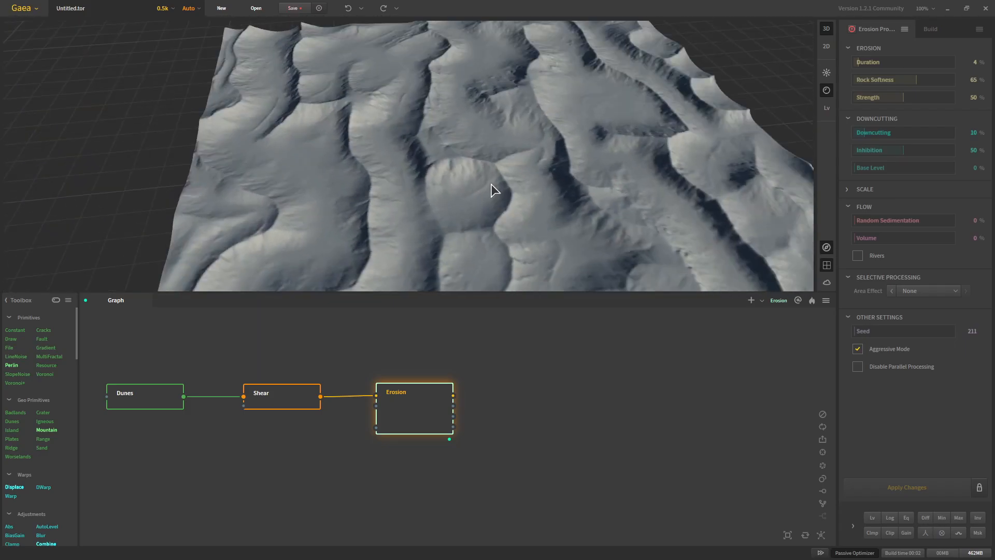
Step: Set the Erosion node's flow volume to 35%, apply the change and inspect the eroded dunes
click(888, 238)
click(917, 490)
drag(496, 146, 538, 271)
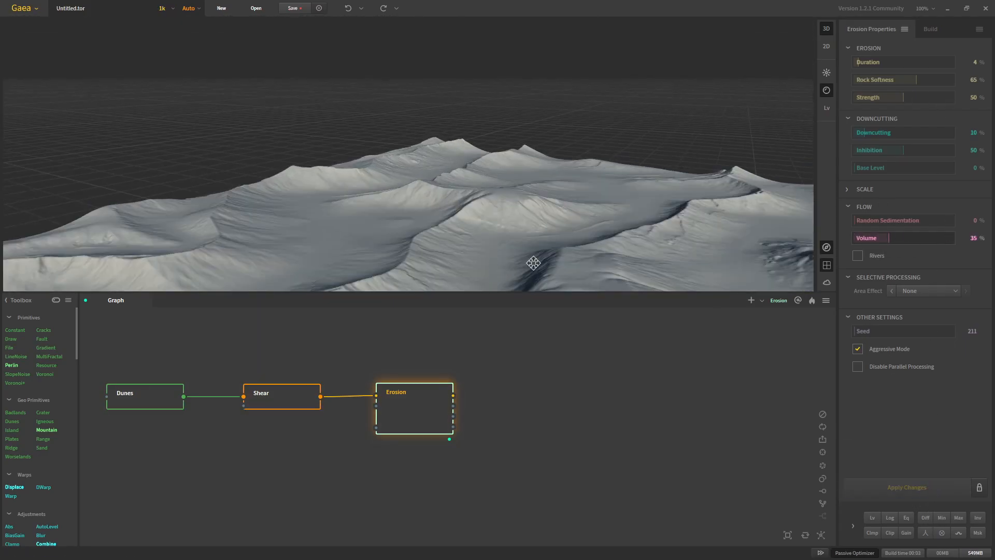
scroll(531, 169, down, 5)
drag(530, 169, 538, 148)
scroll(538, 148, up, 5)
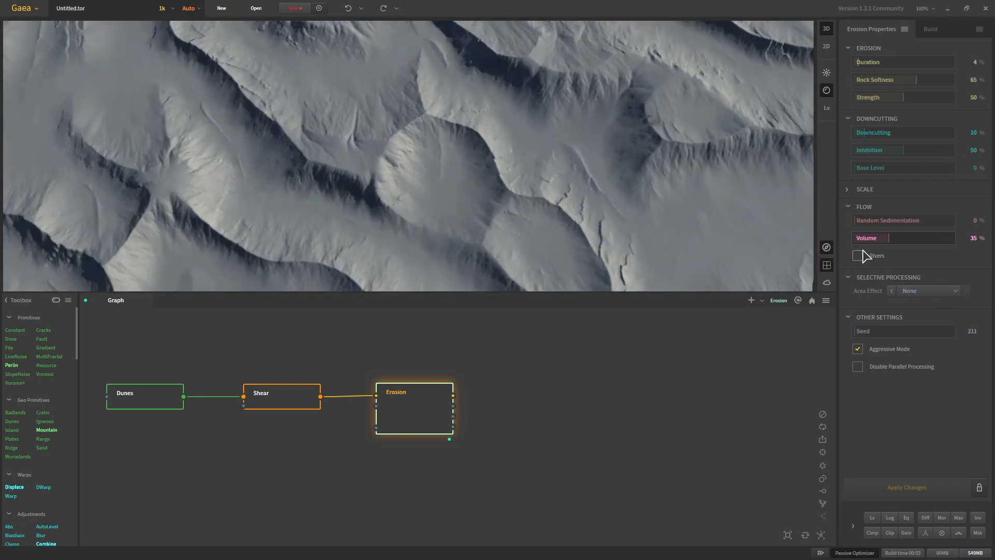
Step: Enable Real Scale and disable Aggressive Mode on the Erosion node, and rebuild the terrain
click(863, 189)
click(857, 202)
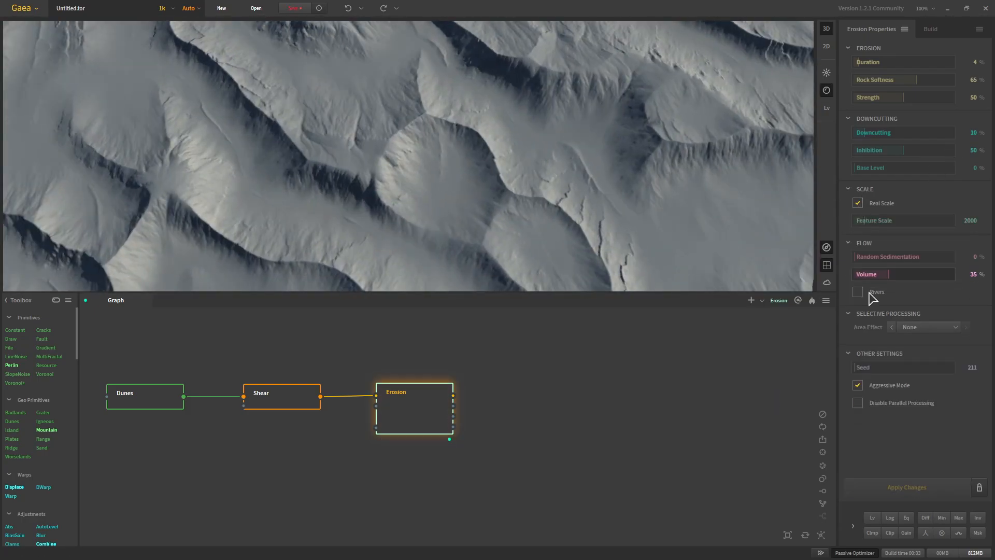
click(922, 490)
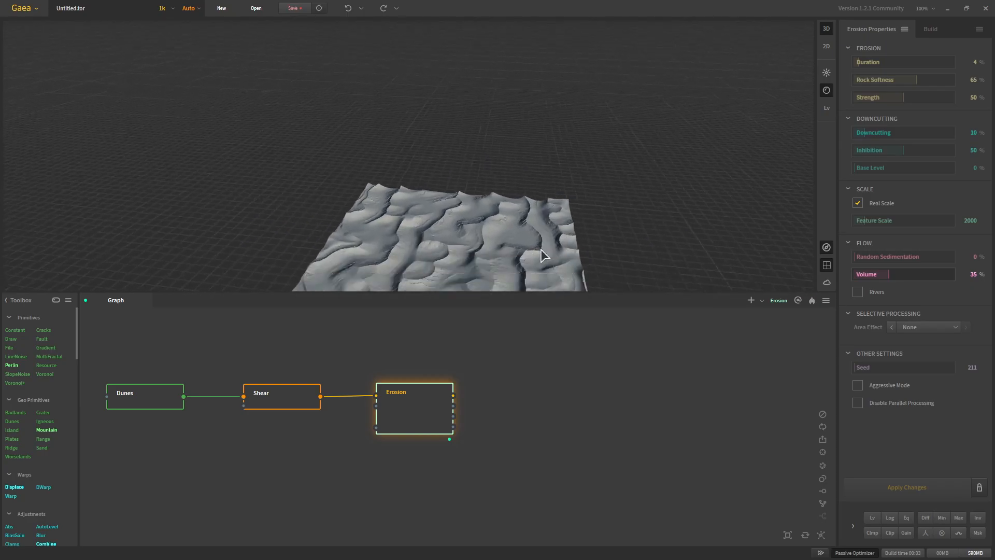
scroll(589, 228, down, 6)
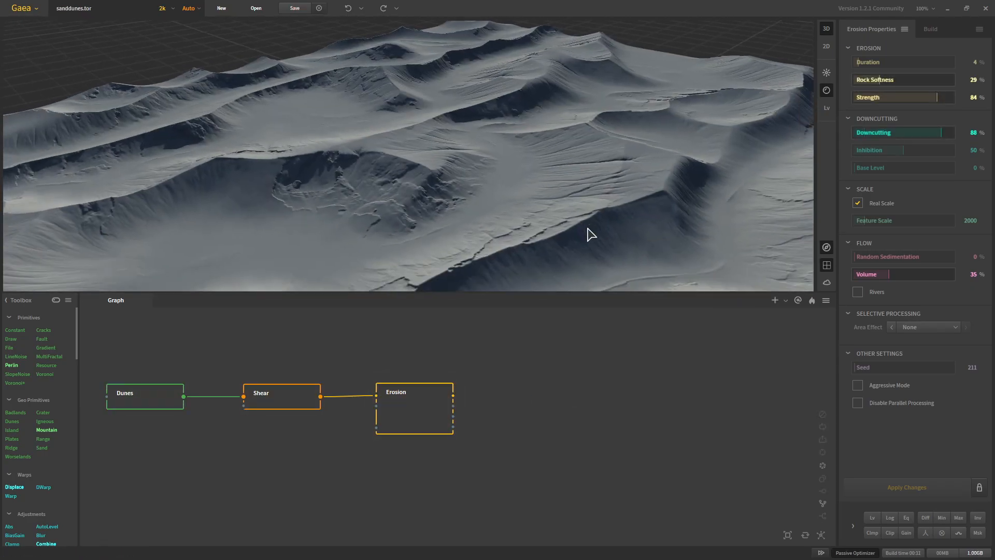
Step: Raise the Erosion node's rock softness and set its downcutting to 24%, applying each change
drag(589, 228, 469, 185)
scroll(469, 192, up, 5)
drag(473, 237, 496, 230)
drag(879, 80, 915, 80)
click(923, 492)
drag(888, 133, 877, 132)
click(915, 485)
Step: Set the Erosion node's rock softness to 92% and flow volume to 88%, and apply the changes
drag(520, 48, 567, 166)
scroll(573, 178, down, 5)
scroll(573, 179, up, 4)
click(931, 482)
drag(876, 80, 943, 80)
click(929, 481)
drag(888, 274, 940, 274)
click(942, 494)
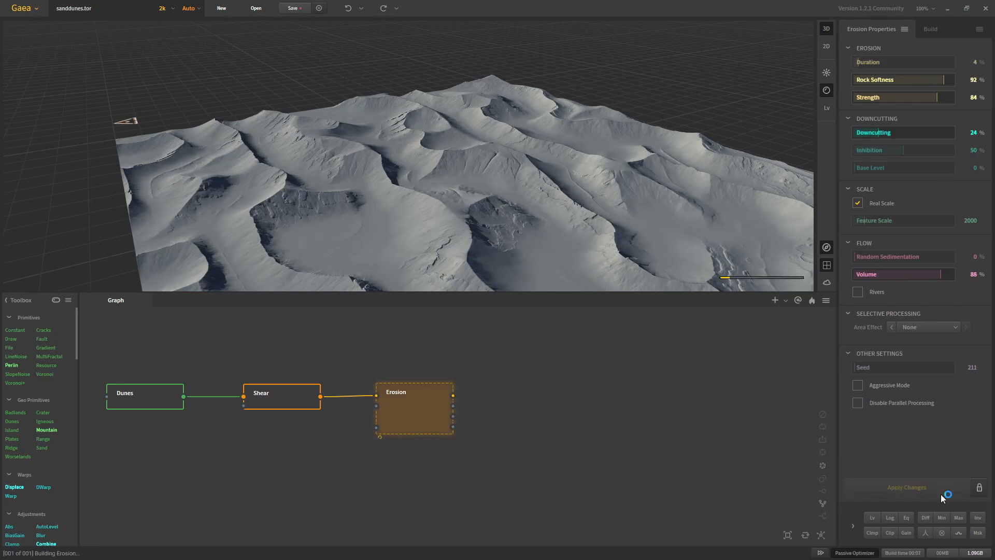
drag(511, 251, 446, 251)
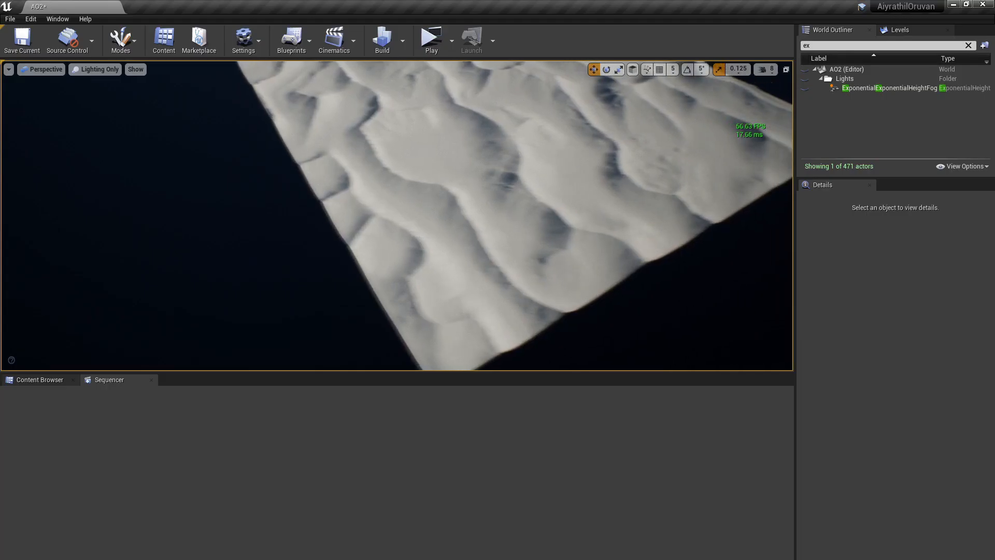
Step: Switch to Unreal Engine, remove the shrubs from the AO2 dune landscape and view the bare sand
right_drag(397, 215, 638, 140)
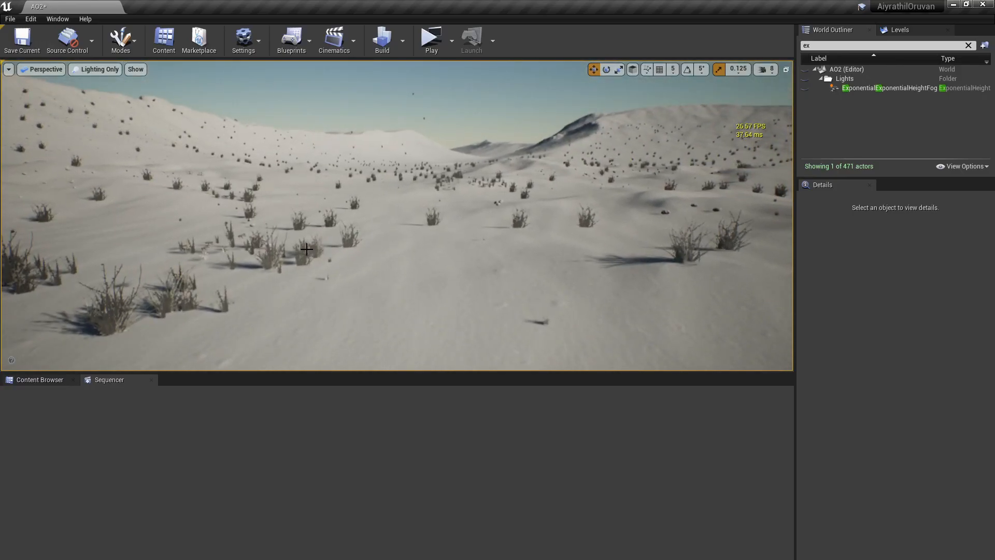
click(429, 237)
click(305, 258)
key(Delete)
right_drag(306, 258, 302, 293)
key(s)
key(a)
key(w)
right_drag(184, 127, 181, 111)
key(s)
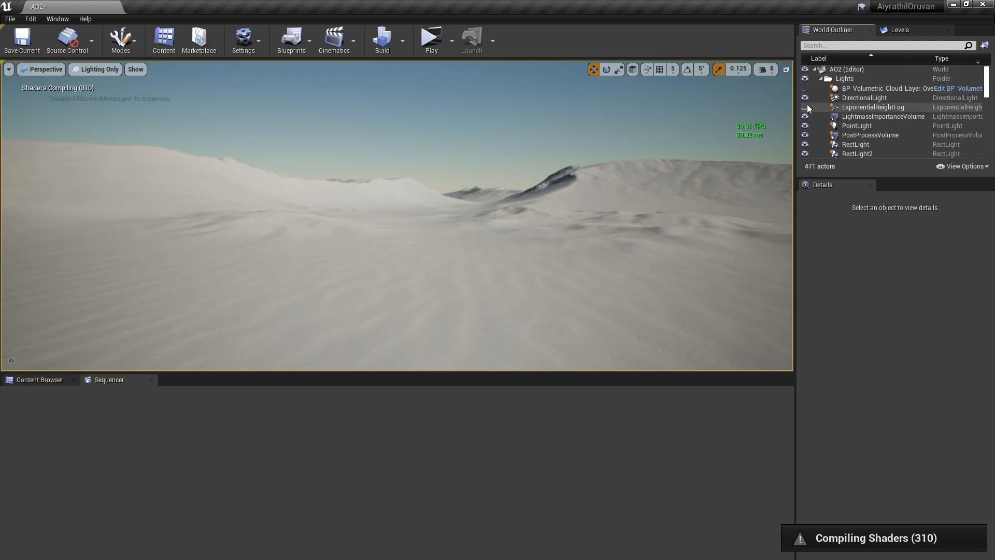
Step: Review the DirectionalLight's settings and toggle its Atmosphere / Fog Sun Light option off and back on
click(852, 98)
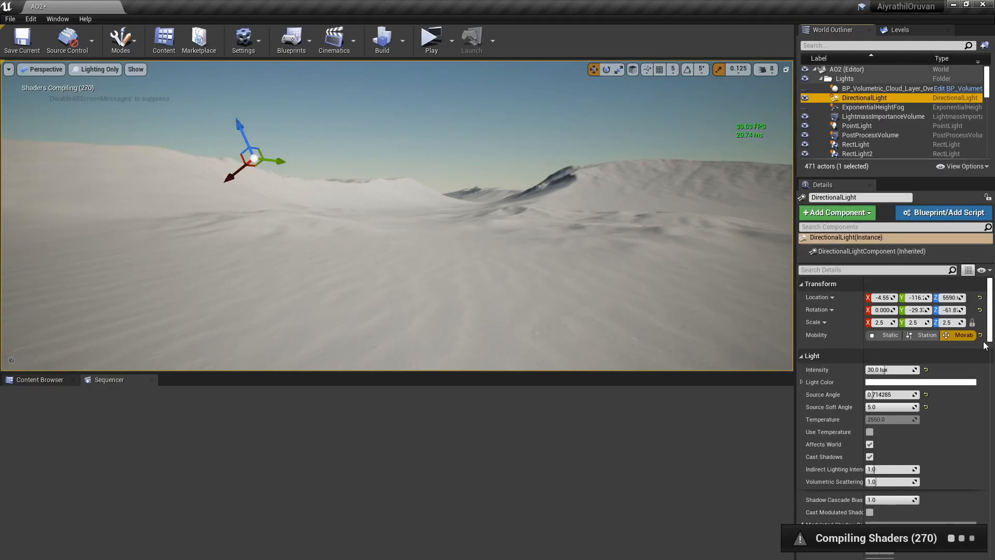
scroll(974, 394, down, 3)
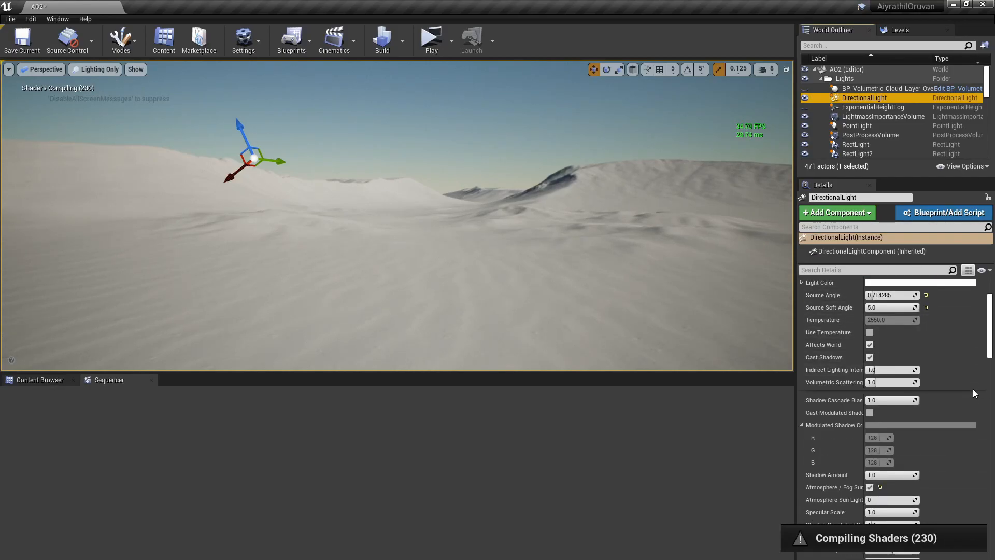
scroll(973, 394, down, 1)
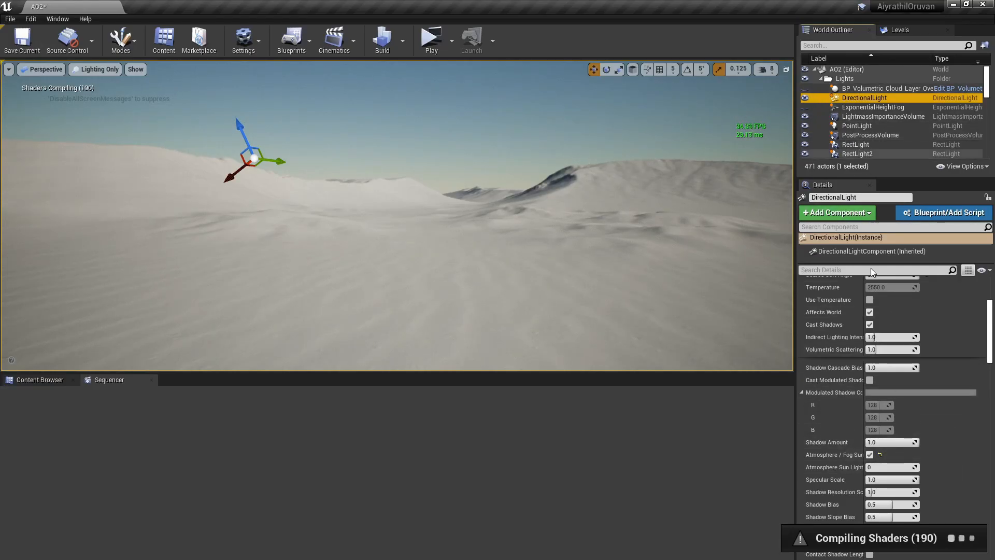
click(871, 454)
click(870, 455)
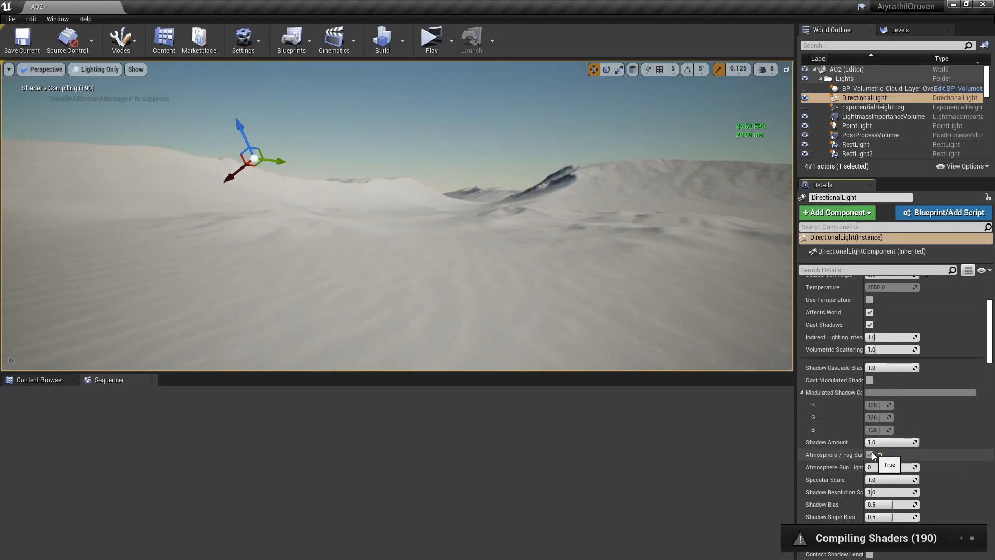
scroll(894, 114, down, 1)
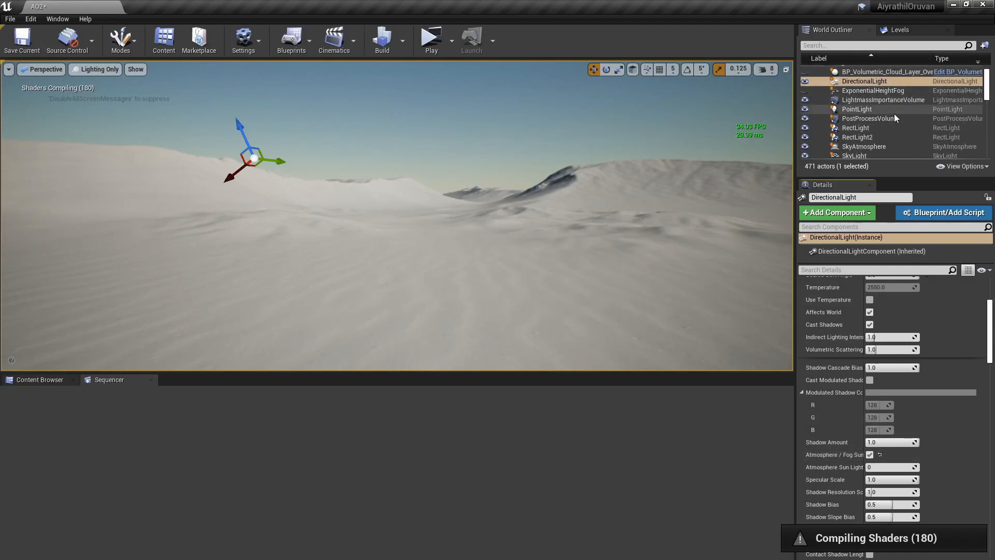
Step: Review the SkyLight's settings and switch its visibility off and back on to compare the lighting
scroll(864, 142, down, 2)
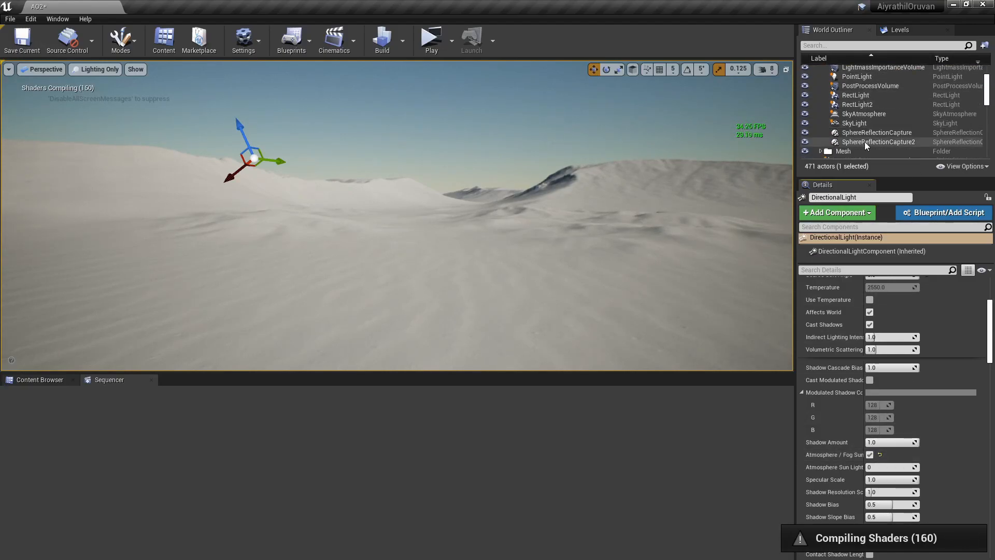
click(865, 126)
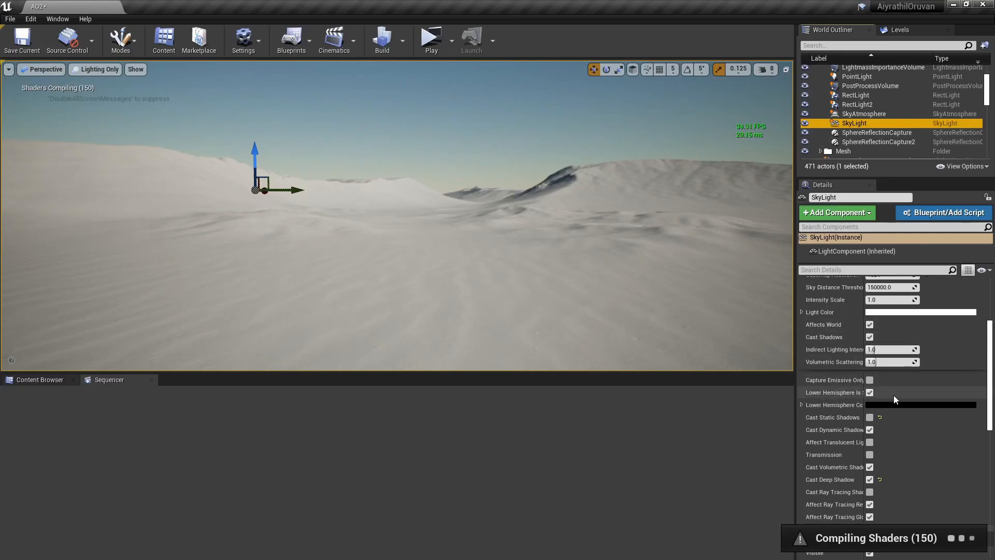
scroll(905, 398, down, 2)
scroll(905, 397, down, 2)
scroll(906, 397, up, 8)
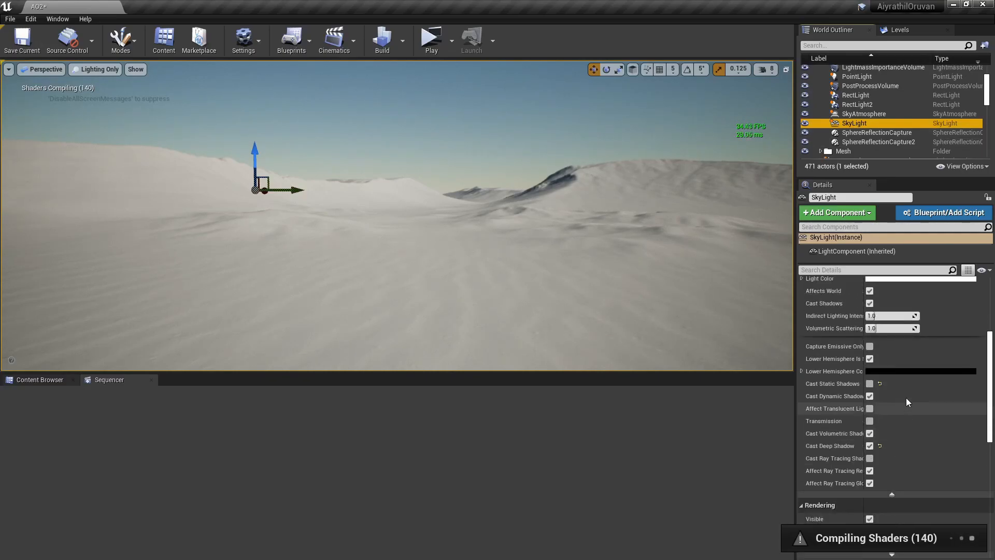
scroll(905, 397, down, 4)
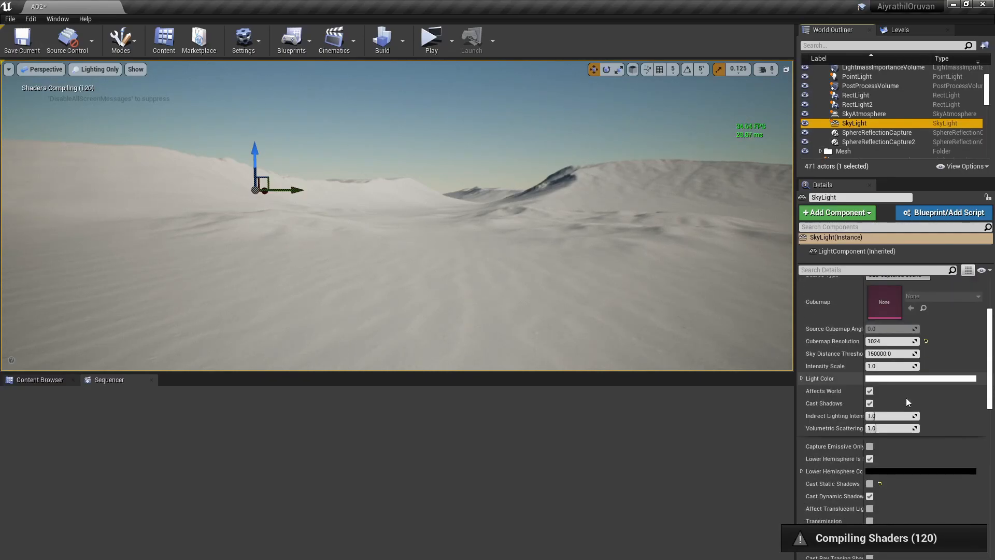
scroll(905, 396, down, 4)
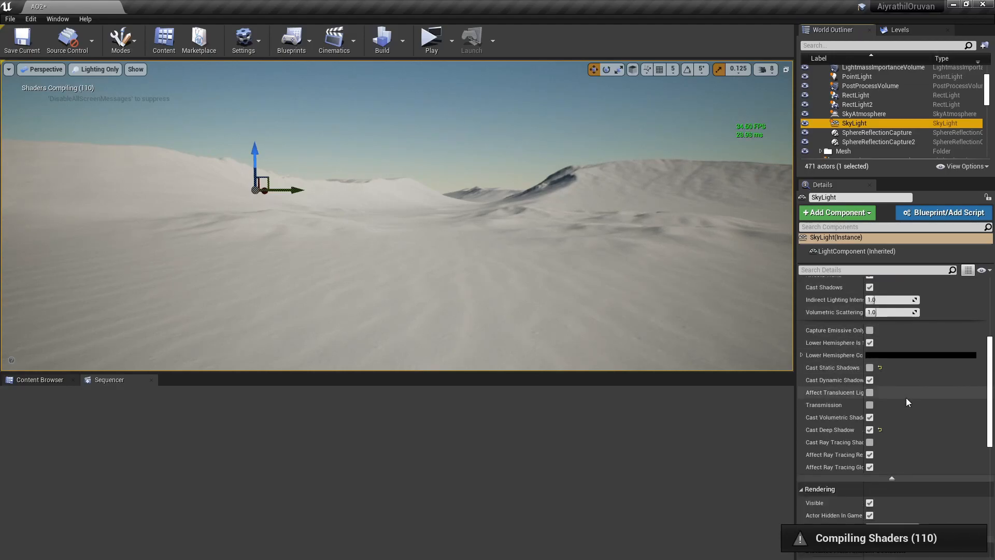
click(871, 454)
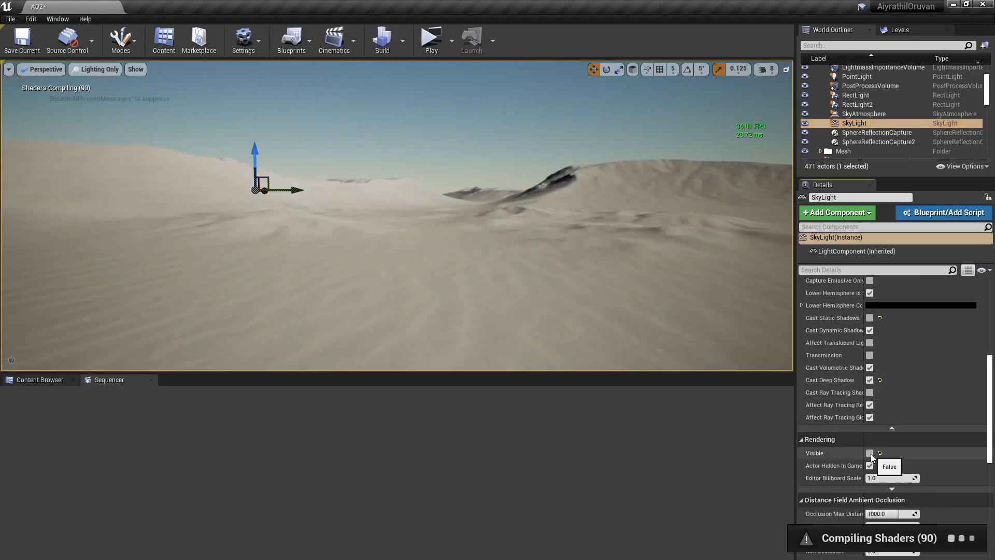
click(871, 454)
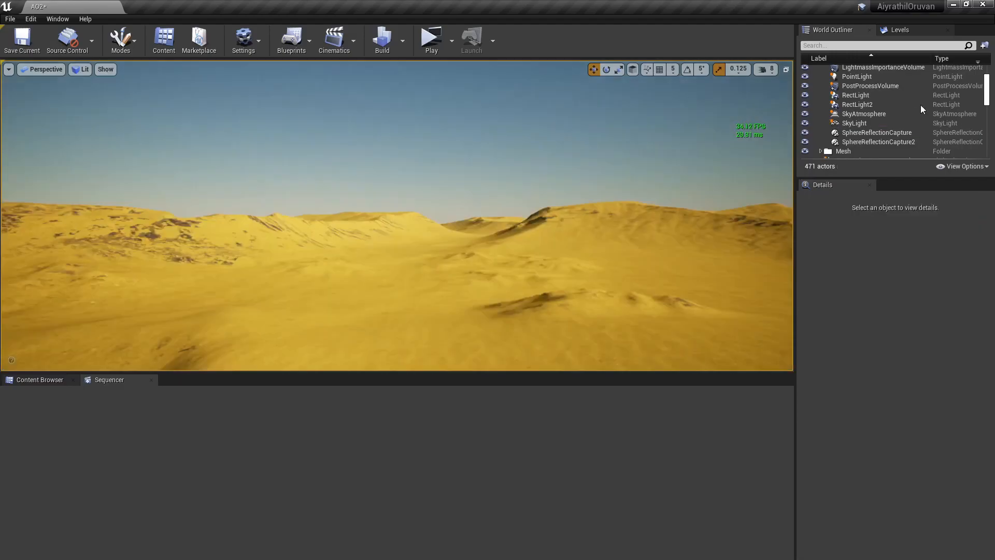
Step: Select the dune landscape and locate its MI_Landscape material in the project content
click(427, 251)
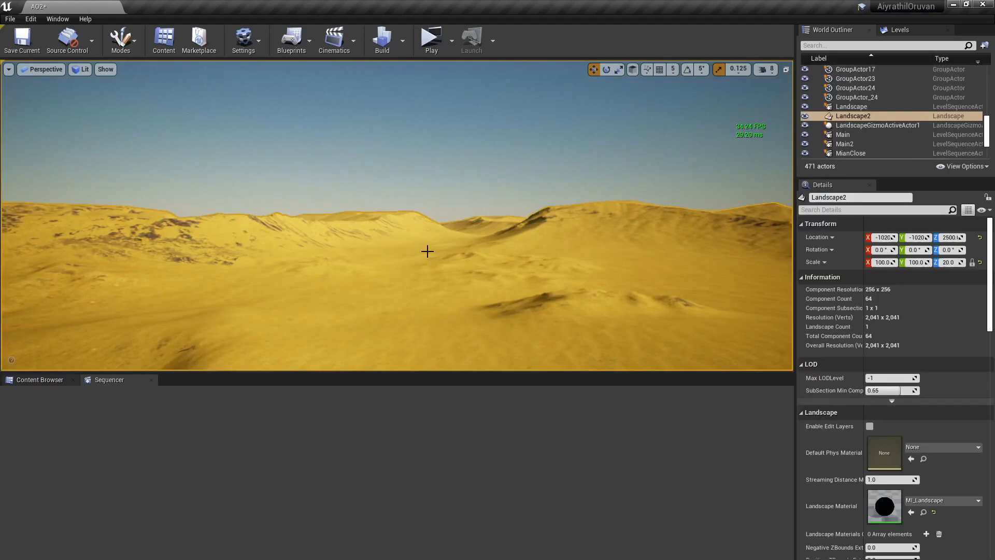
click(924, 512)
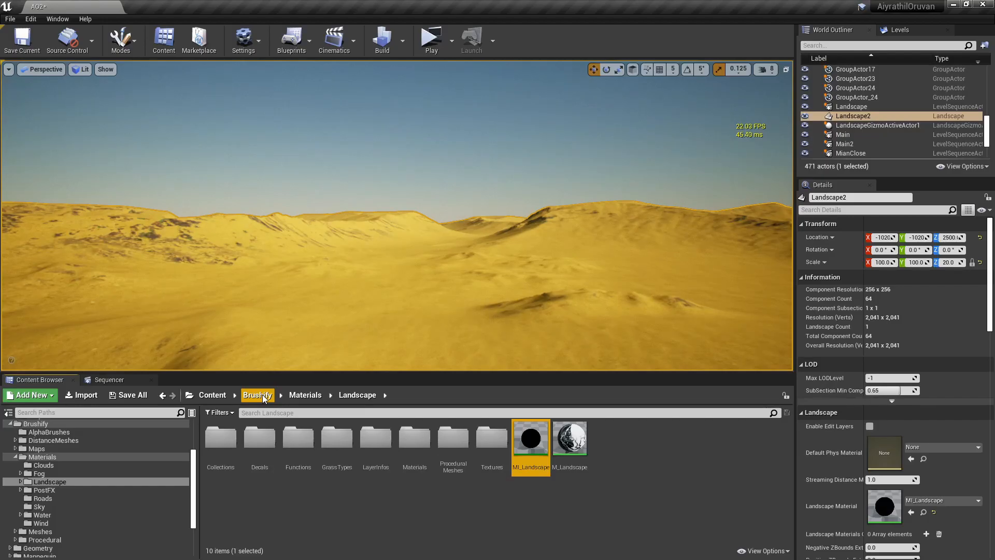
Step: Fly across the dune landscape to examine the sand and the height fog in the distance
click(422, 122)
mouse_move(421, 122)
right_down()
mouse_move(433, 185)
mouse_move(446, 182)
mouse_move(437, 181)
mouse_move(438, 139)
mouse_move(447, 141)
mouse_move(460, 196)
mouse_move(458, 164)
mouse_move(474, 176)
mouse_move(439, 167)
mouse_move(473, 148)
mouse_move(456, 130)
mouse_move(471, 114)
right_up()
key(w)
key(w)
key(s)
key(w)
key(w)
key(w)
key(s)
key(s)
key(w)
key(s)
key(w)
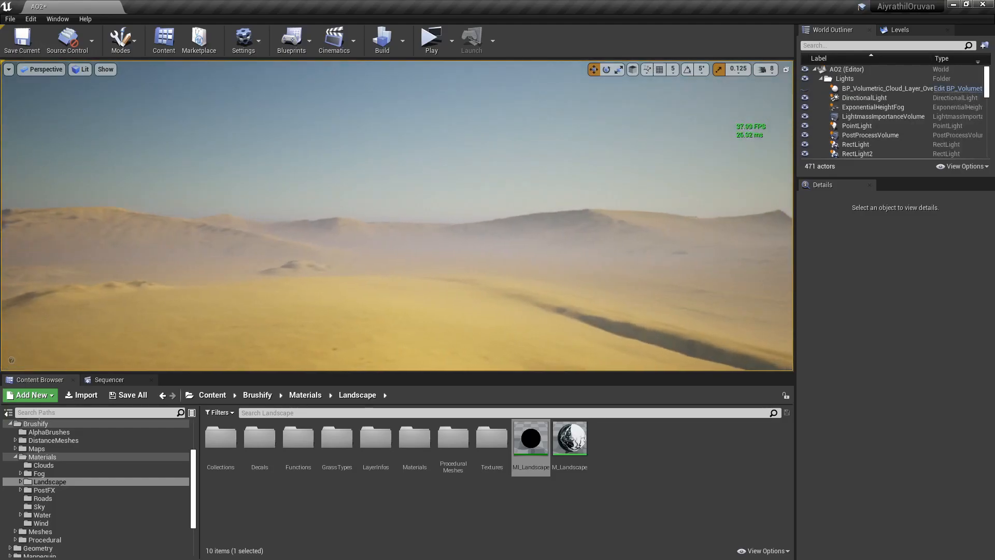
mouse_move(471, 155)
right_down()
mouse_move(349, 177)
mouse_move(399, 156)
mouse_move(404, 135)
mouse_move(440, 140)
mouse_move(445, 165)
right_up()
key(w)
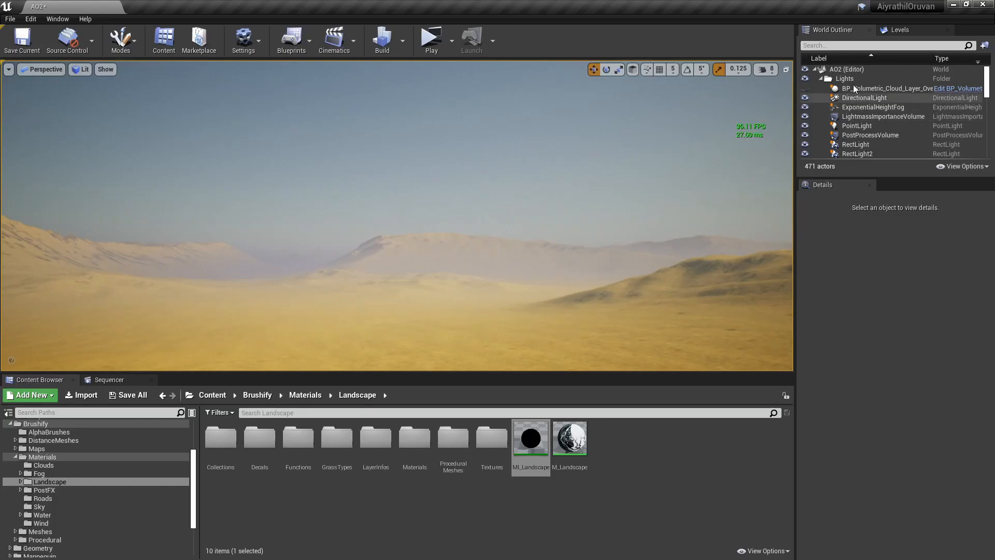
Step: Open the PostProcessVolume's Bloom settings and, facing the sun, compare another bloom method before returning to Convolution
click(881, 118)
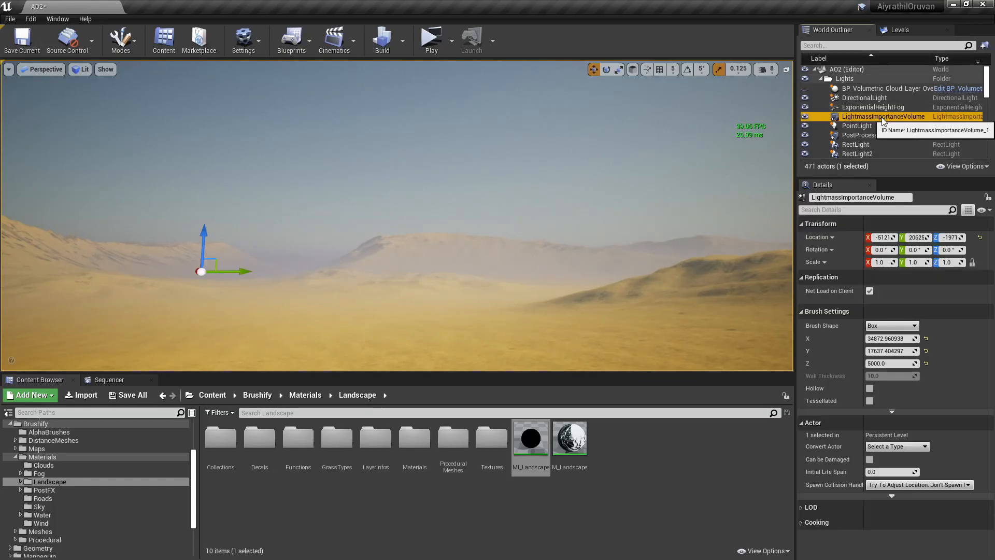
click(879, 132)
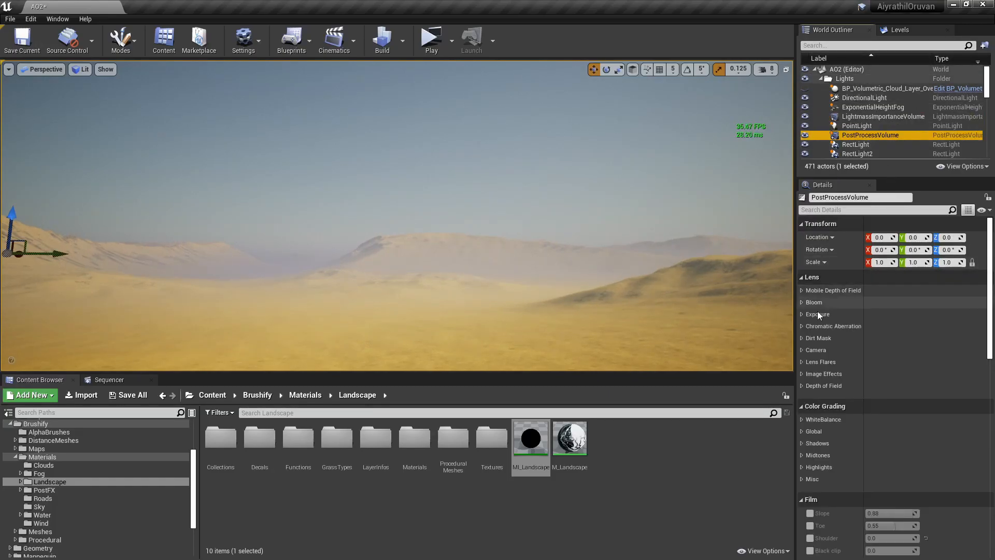
click(803, 303)
right_drag(787, 286, 803, 247)
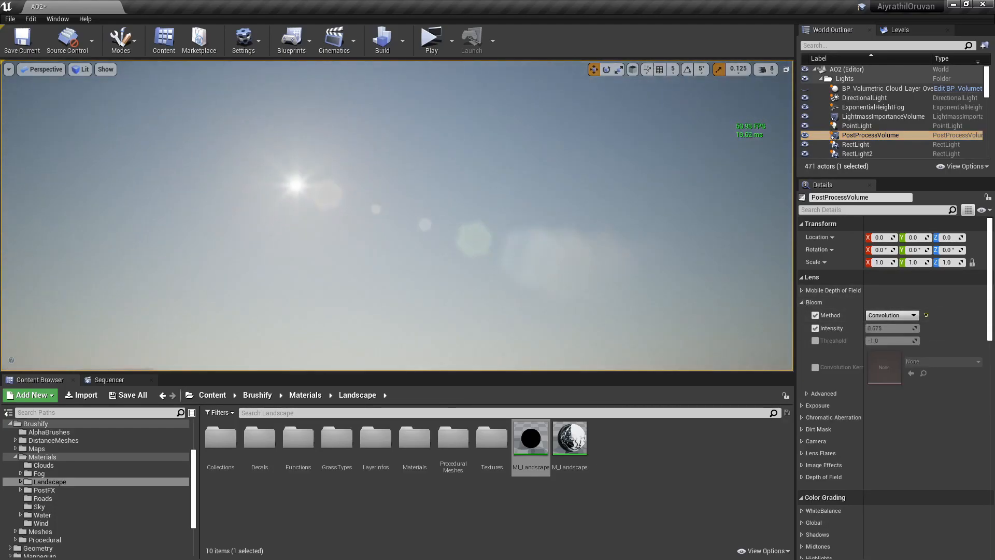
click(891, 315)
click(885, 326)
click(886, 315)
click(888, 336)
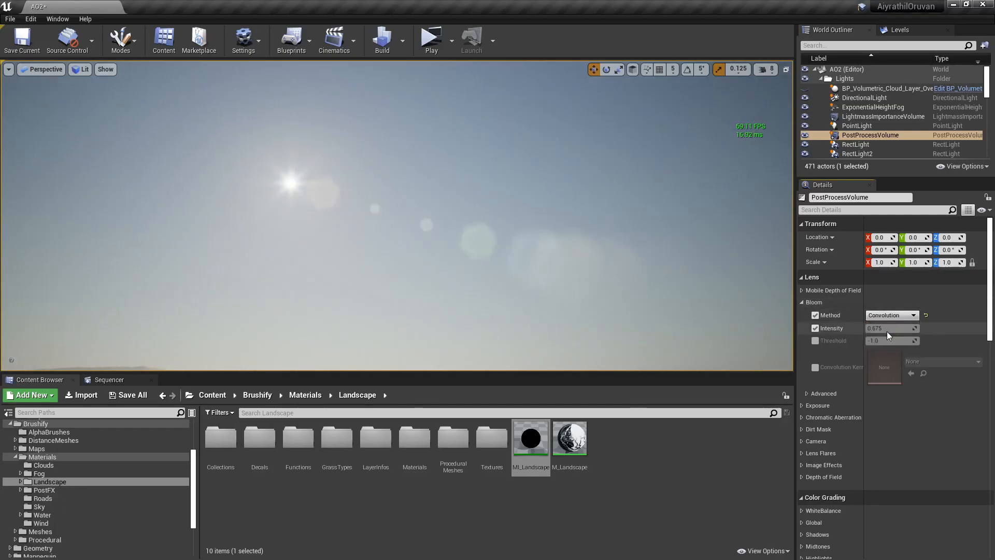
Step: Review the PostProcessVolume's Exposure and Chromatic Aberration settings, collapsing the Bloom section first
click(802, 303)
click(802, 290)
click(802, 290)
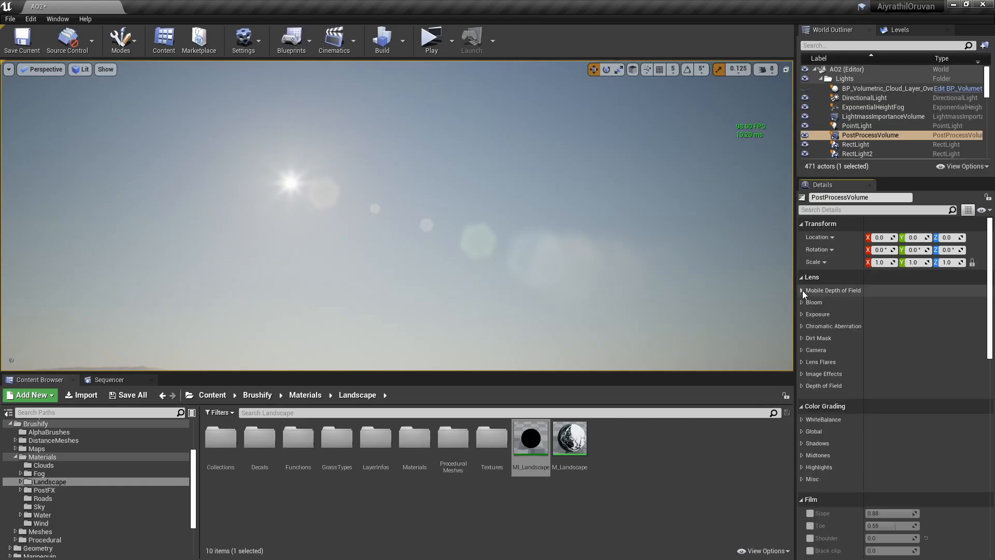
click(802, 314)
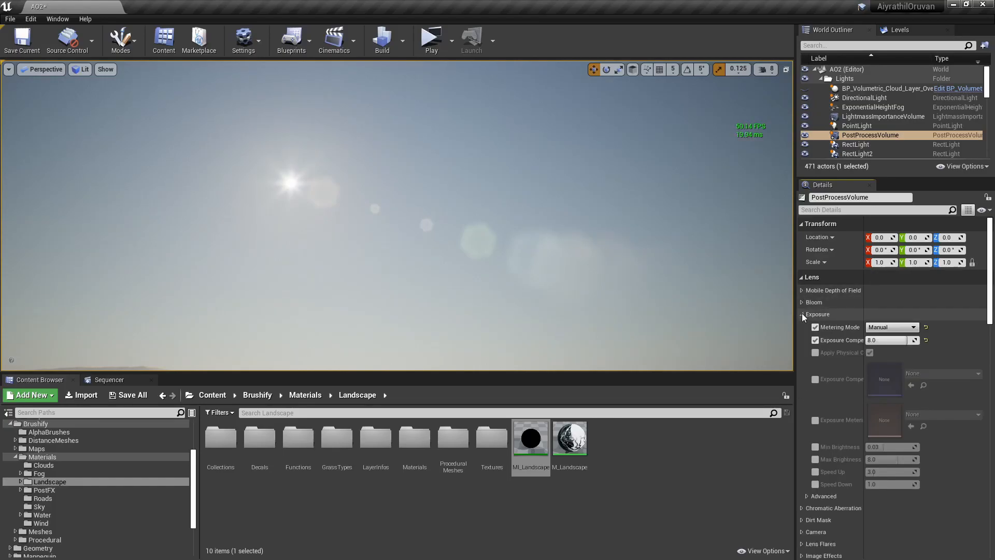
click(802, 313)
click(803, 326)
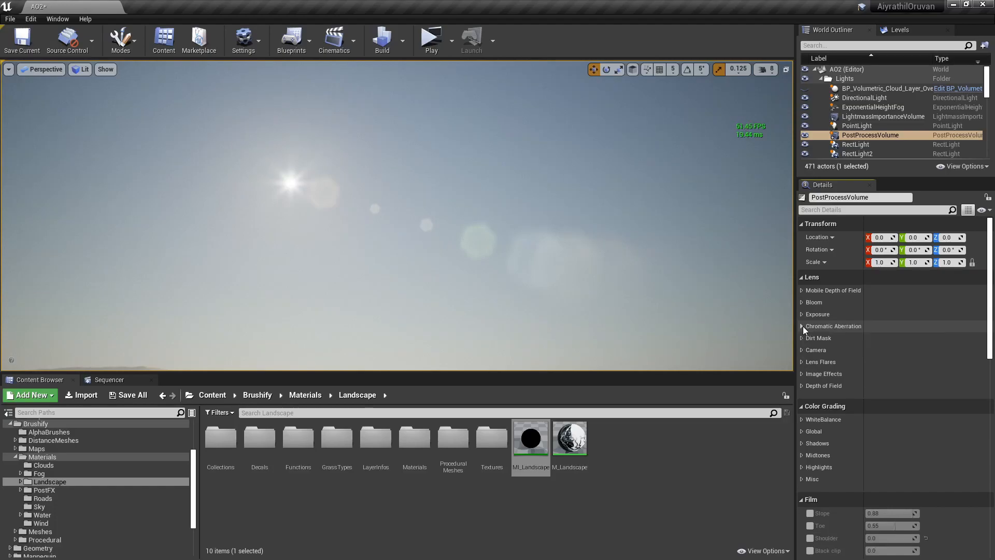
click(802, 327)
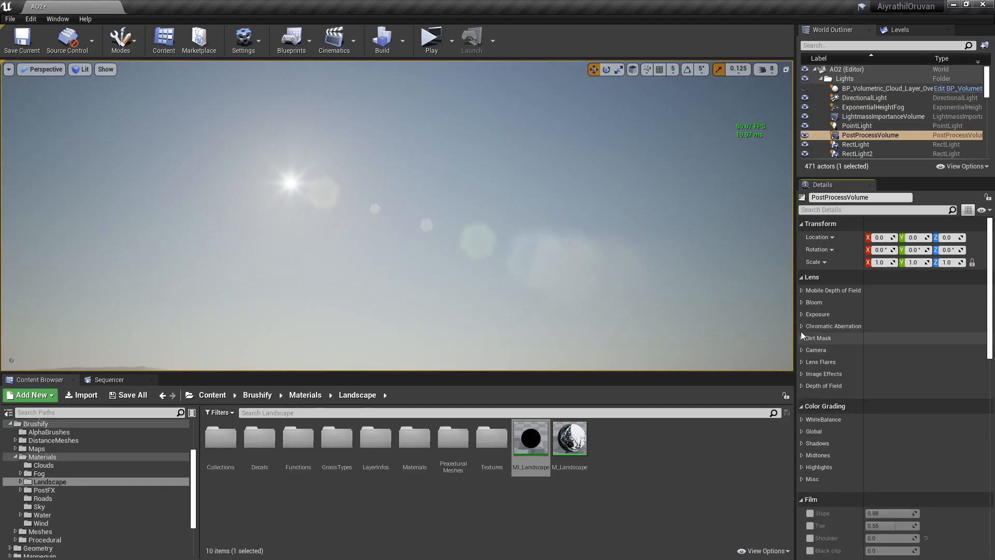
click(802, 327)
Step: Review the PostProcessVolume's Lens Flares settings against the sun, followed by its Image Effects settings
click(802, 387)
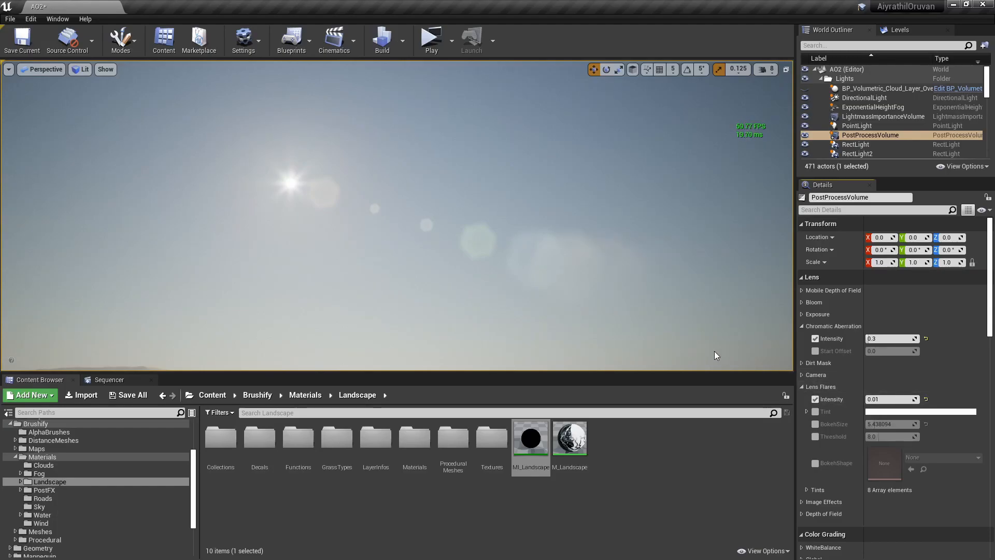
right_drag(705, 356, 715, 363)
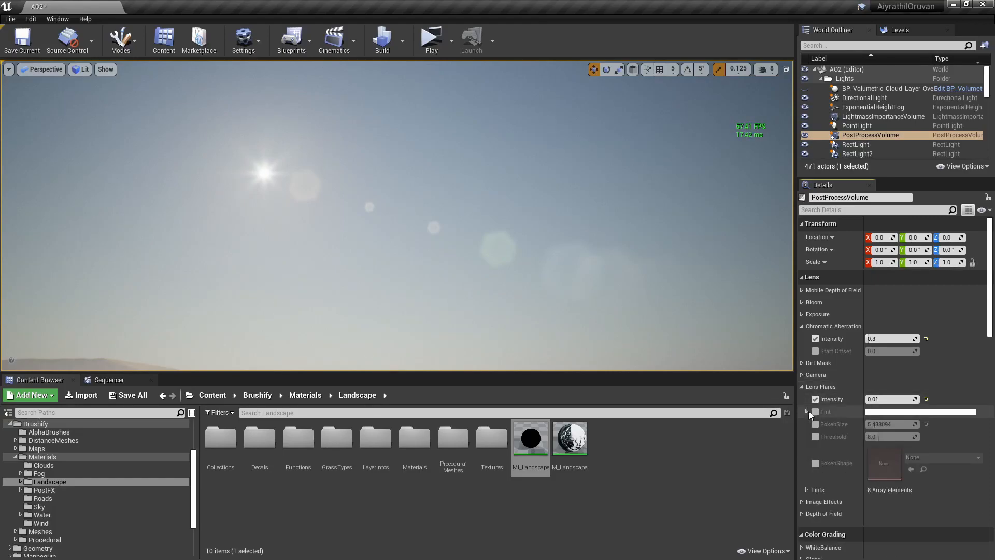
click(802, 386)
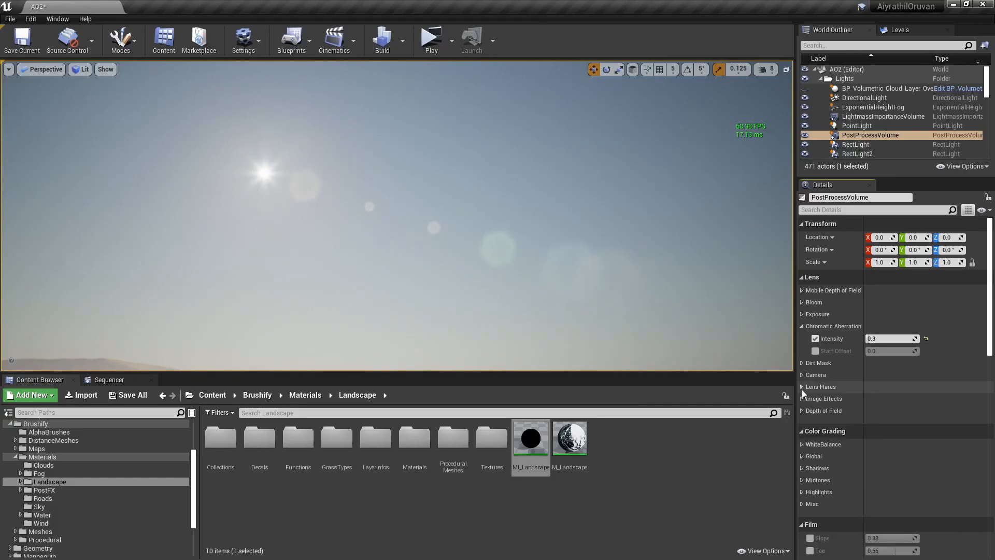
click(801, 398)
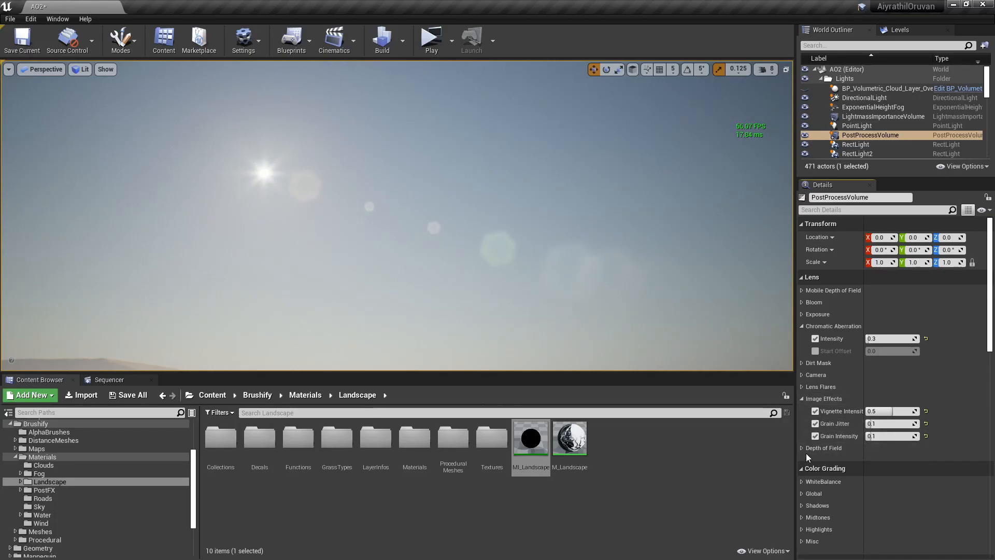
scroll(803, 450, down, 5)
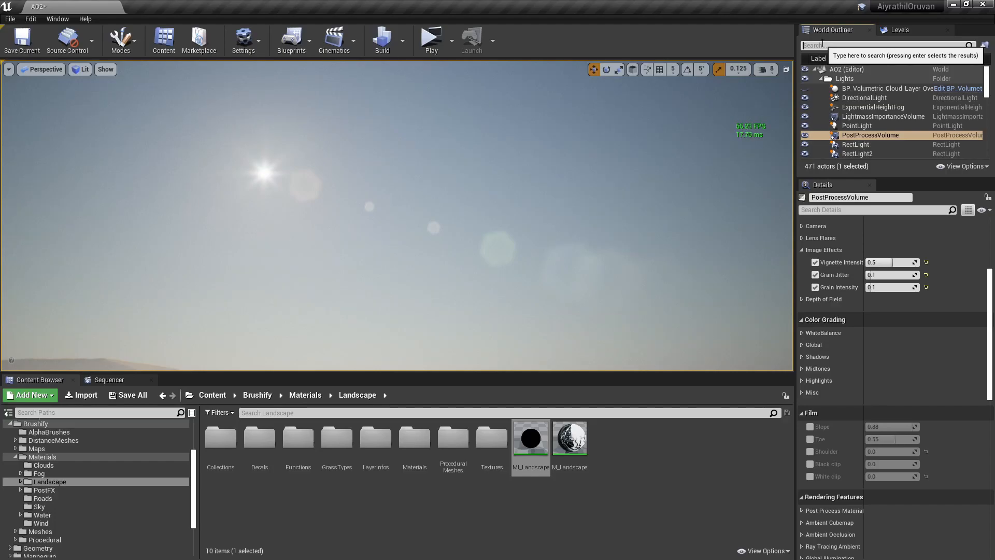
Step: Search the level's actors for "pos", select PostProcessVolume2 and enable it while viewing the dunes
text(pos)
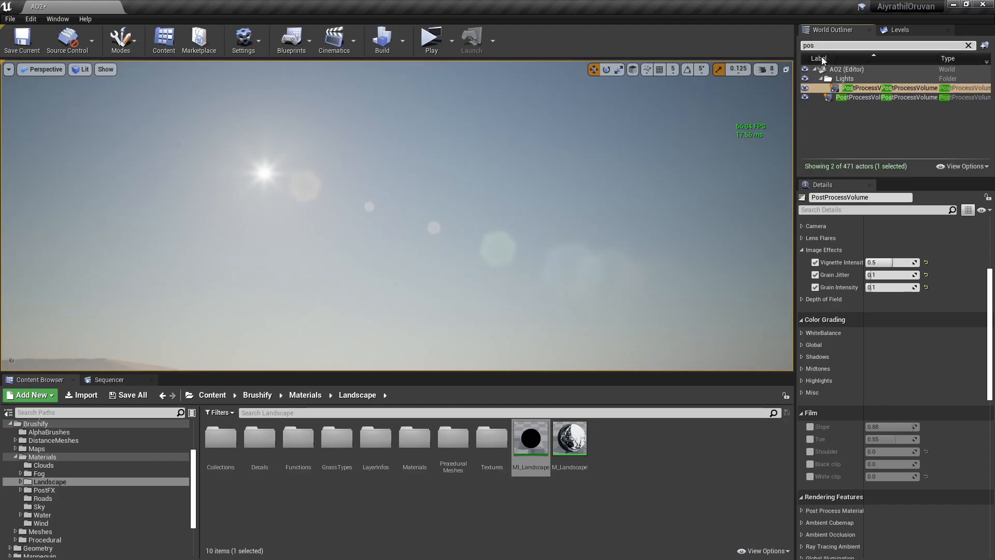
click(838, 97)
right_drag(608, 154, 776, 228)
scroll(954, 306, up, 4)
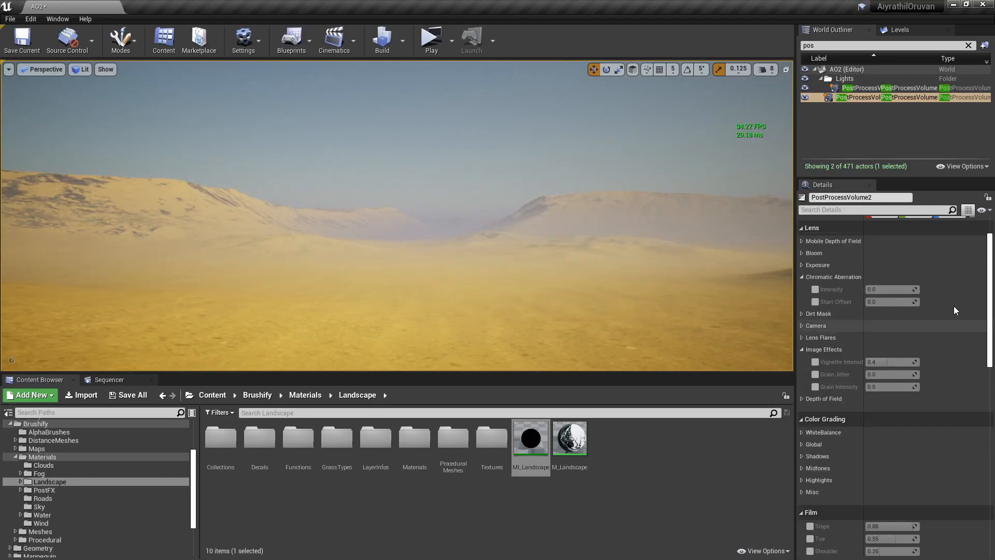
scroll(954, 306, down, 12)
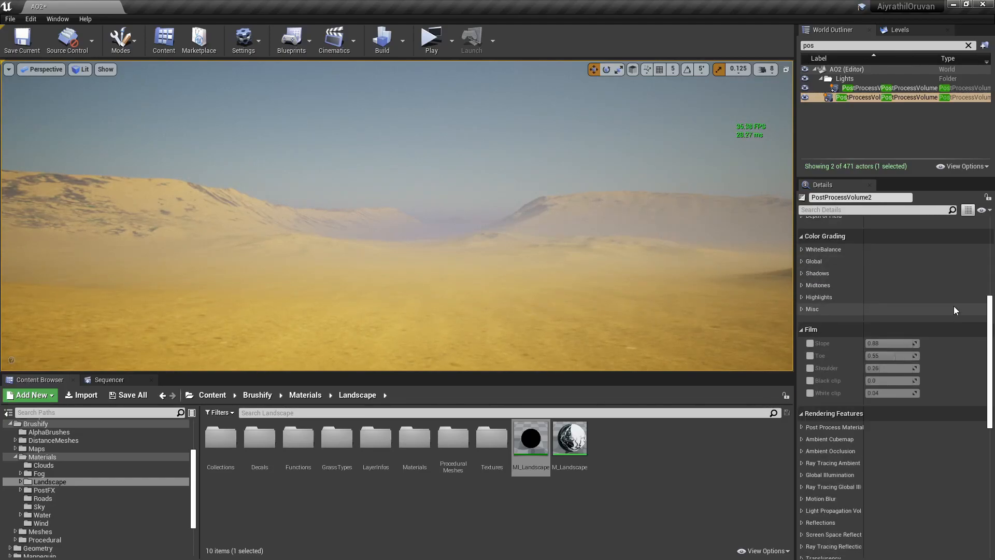
scroll(808, 363, down, 3)
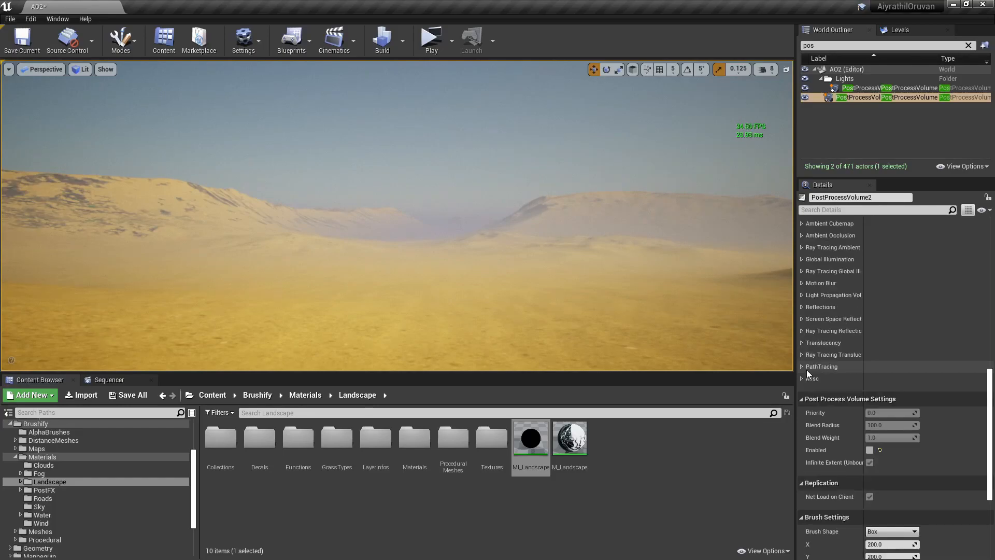
click(870, 450)
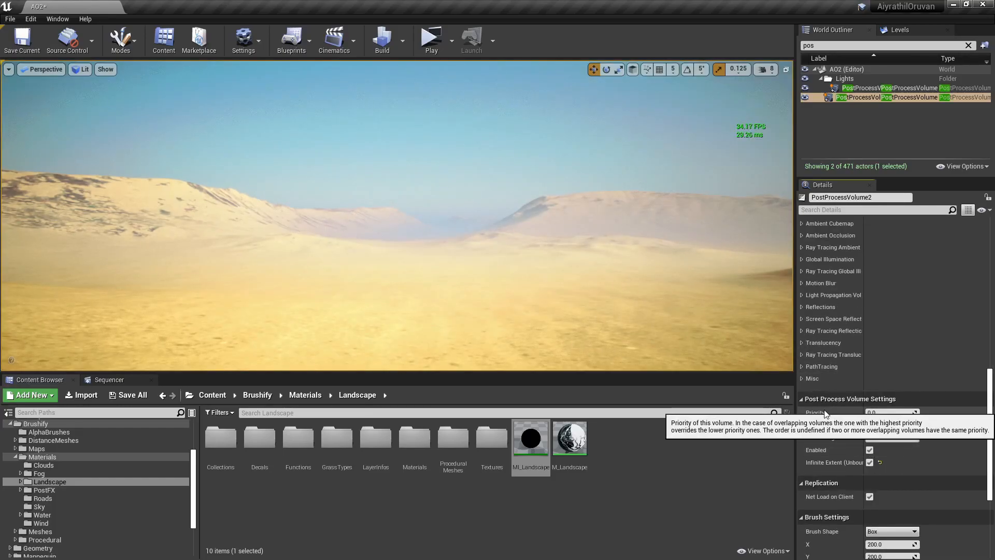
Step: Open the AO content folder and switch PostProcessVolume2's NEW_CLT_04 color grading LUT off and back on to compare the look
click(206, 395)
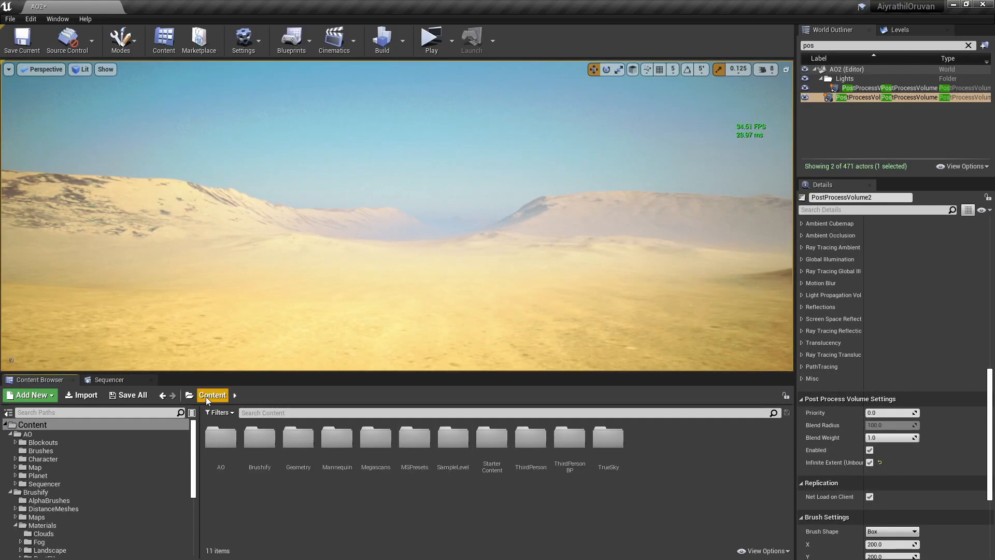
double_click(206, 441)
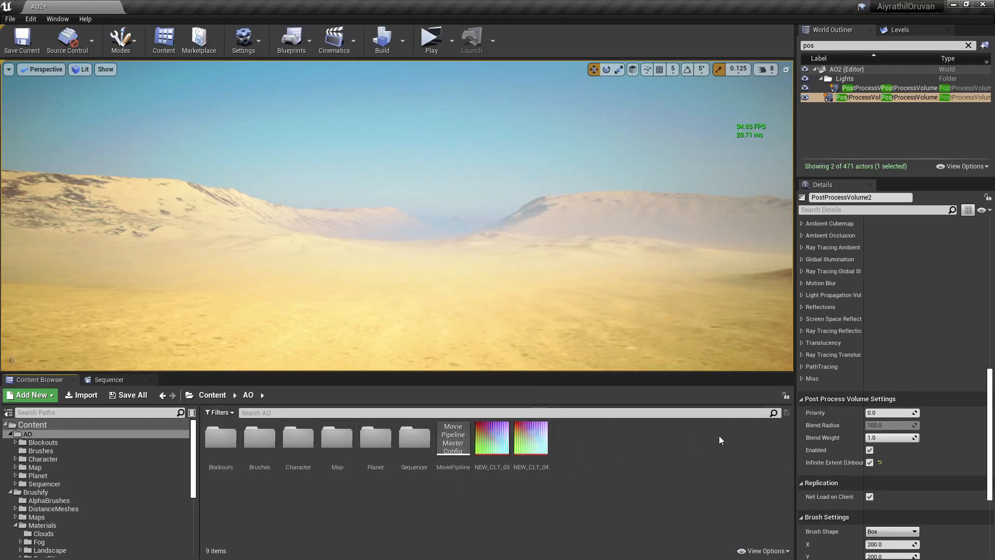
scroll(834, 427, up, 4)
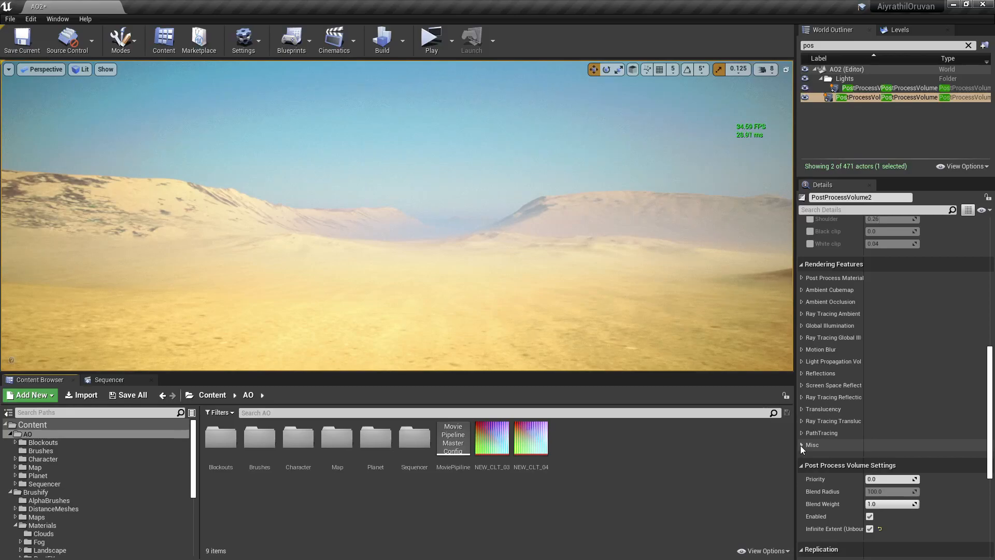
scroll(800, 446, down, 2)
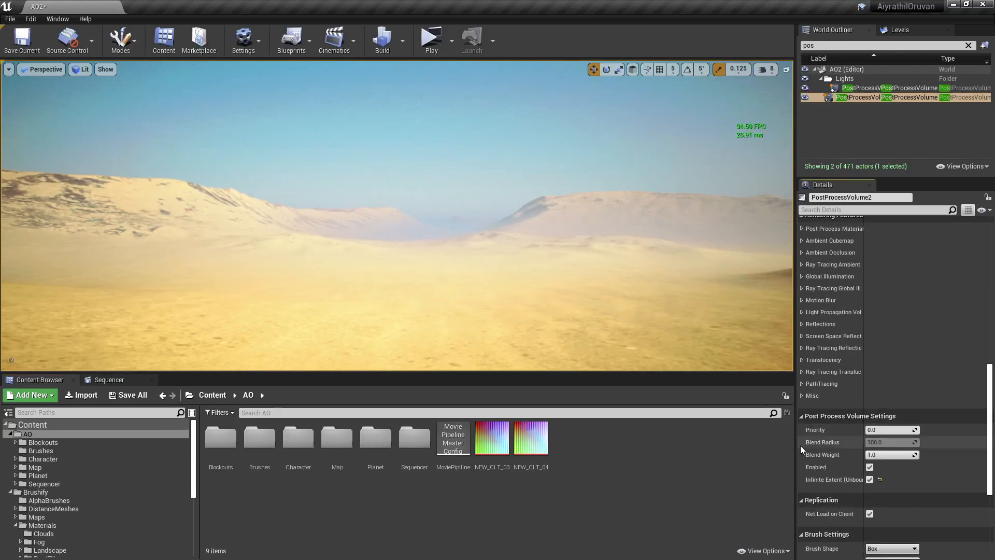
scroll(800, 446, up, 4)
scroll(800, 446, up, 3)
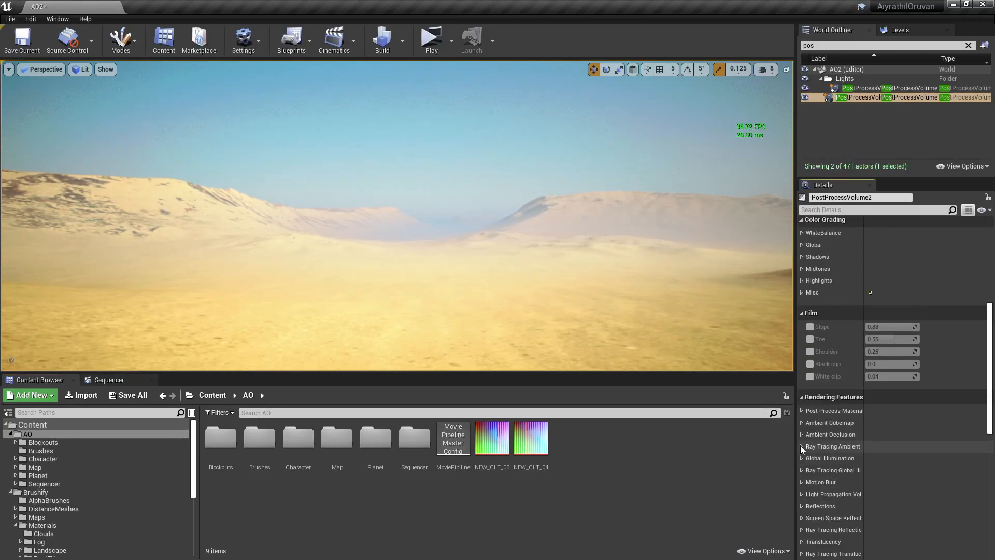
scroll(820, 292, up, 2)
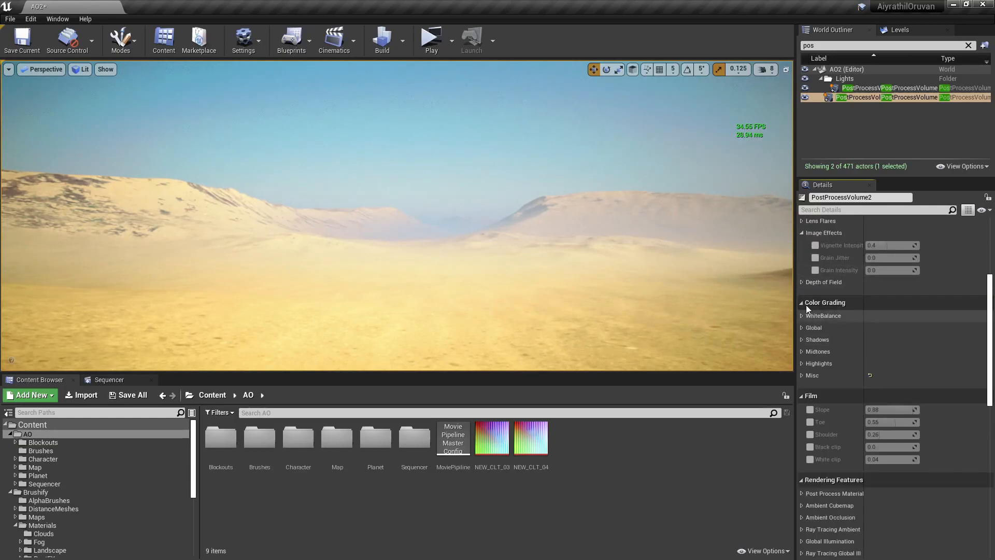
click(802, 375)
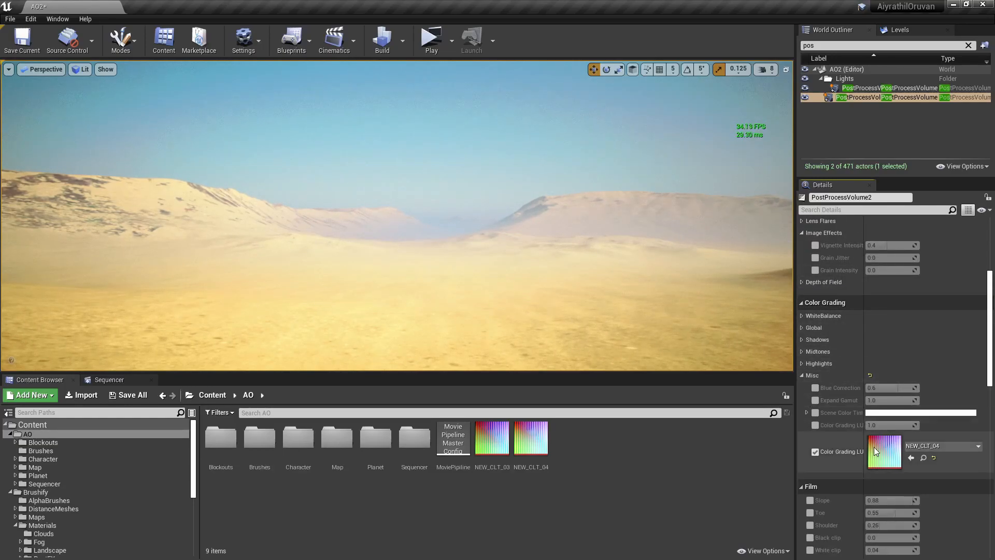
click(815, 452)
click(815, 452)
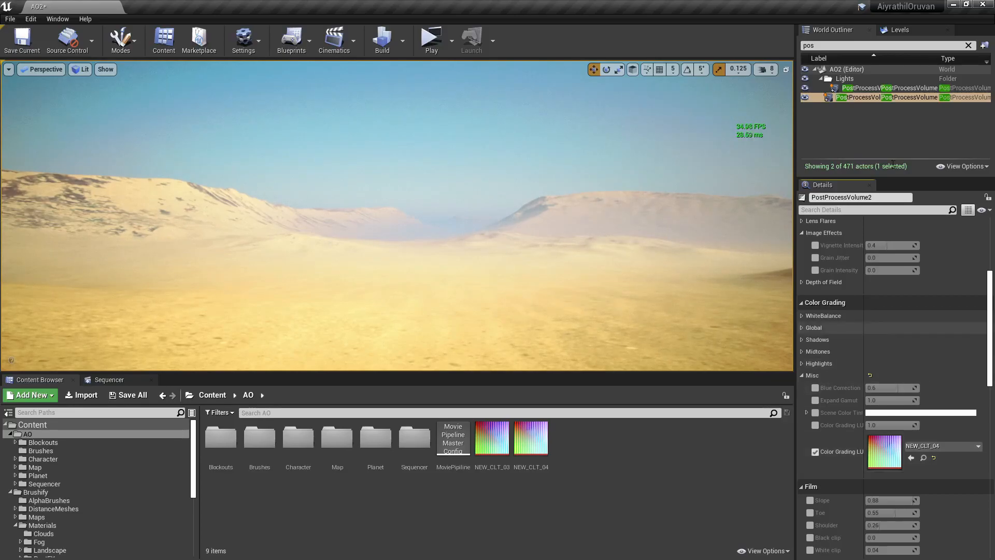
Step: Clear the actor search, expand the Mesh folder and leave only its Planets subfolder visible
click(858, 47)
key(BackSpace)
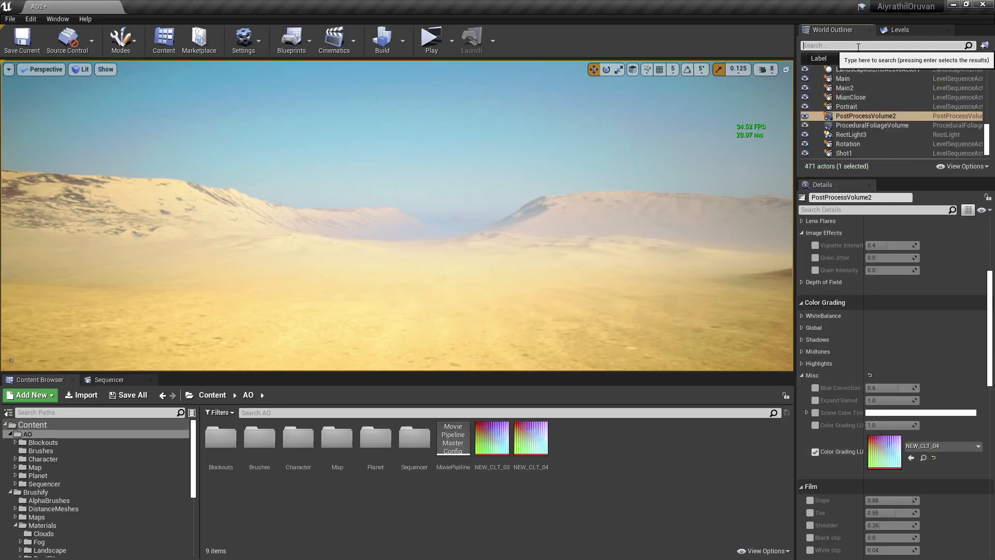
scroll(885, 138, up, 10)
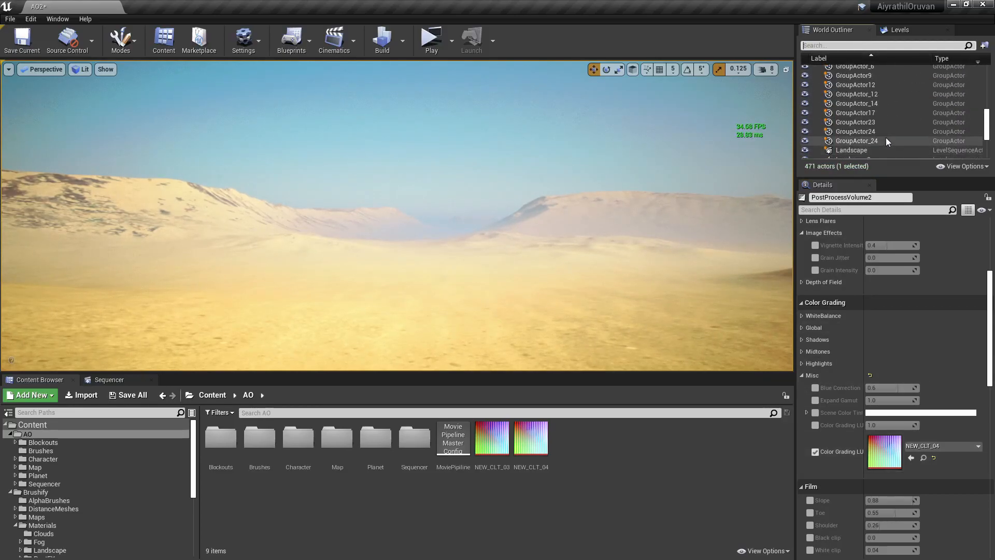
click(804, 99)
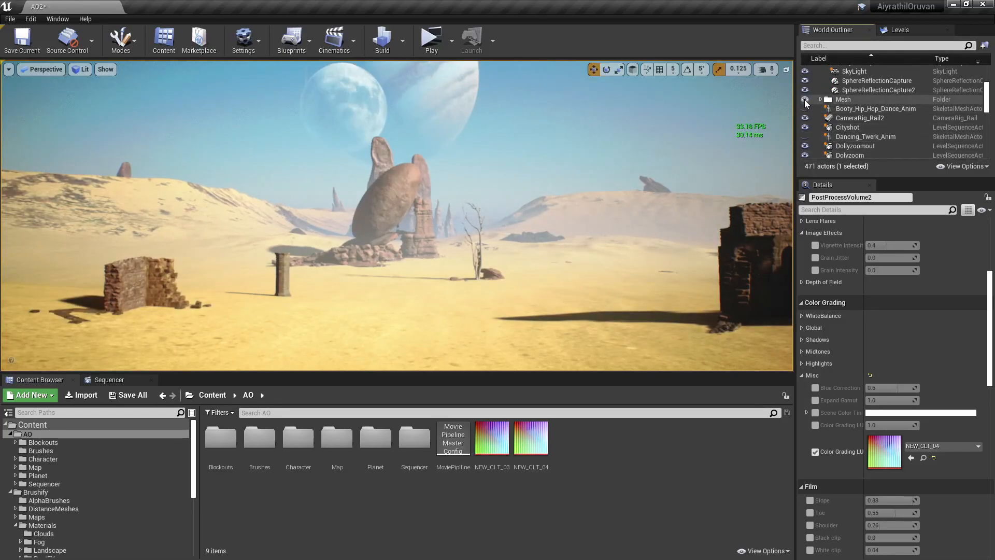
click(816, 101)
click(819, 100)
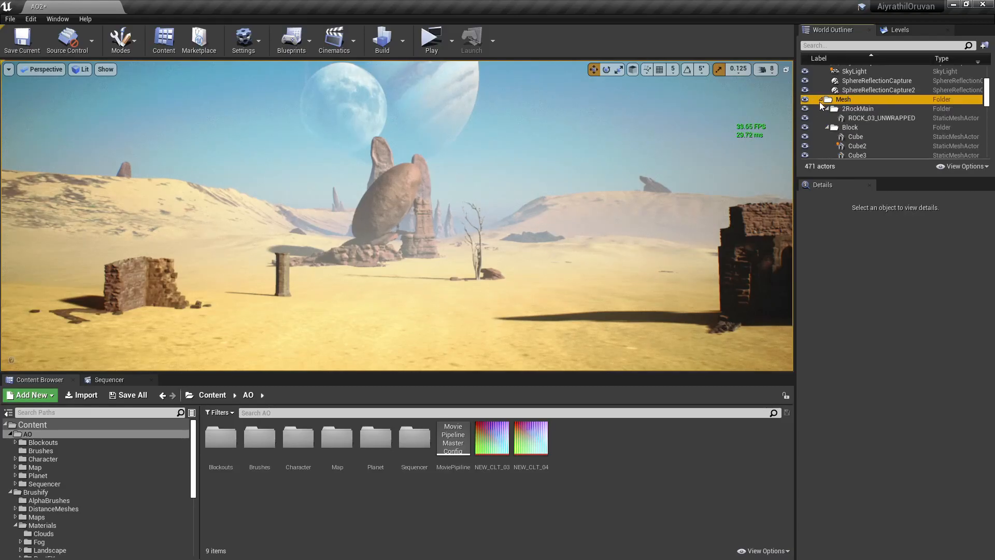
click(805, 110)
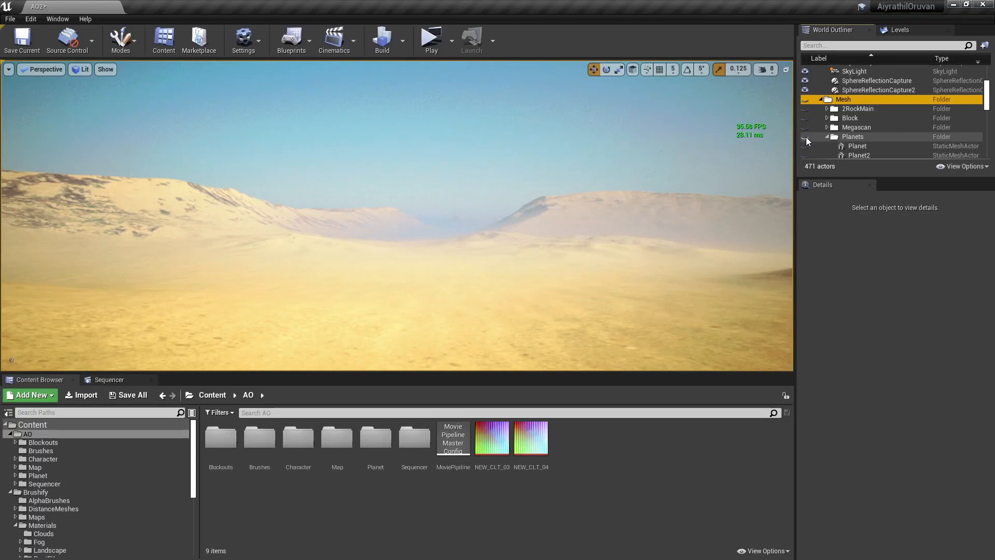
click(805, 136)
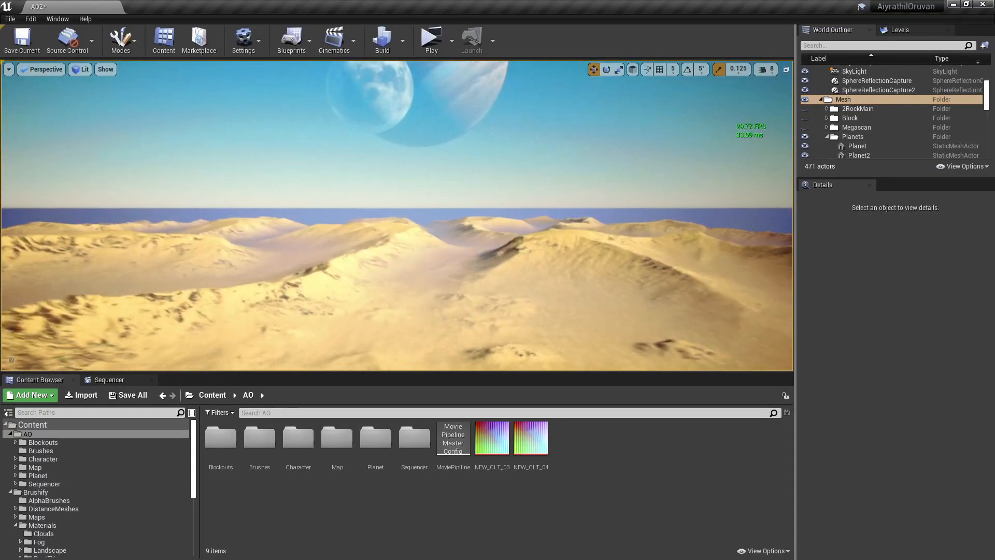
Step: Select the large planet in the sky, frame it and orbit around it to examine its placement relative to the moon
right_drag(397, 215, 374, 156)
click(511, 136)
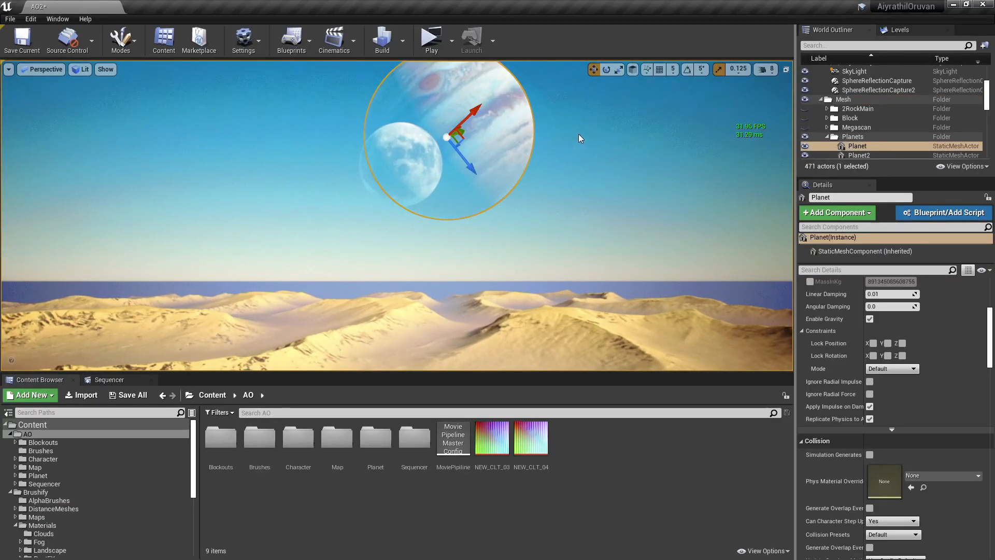
key(f)
alt+drag(397, 215, 497, 139)
right_drag(397, 215, 376, 225)
right_drag(595, 129, 596, 131)
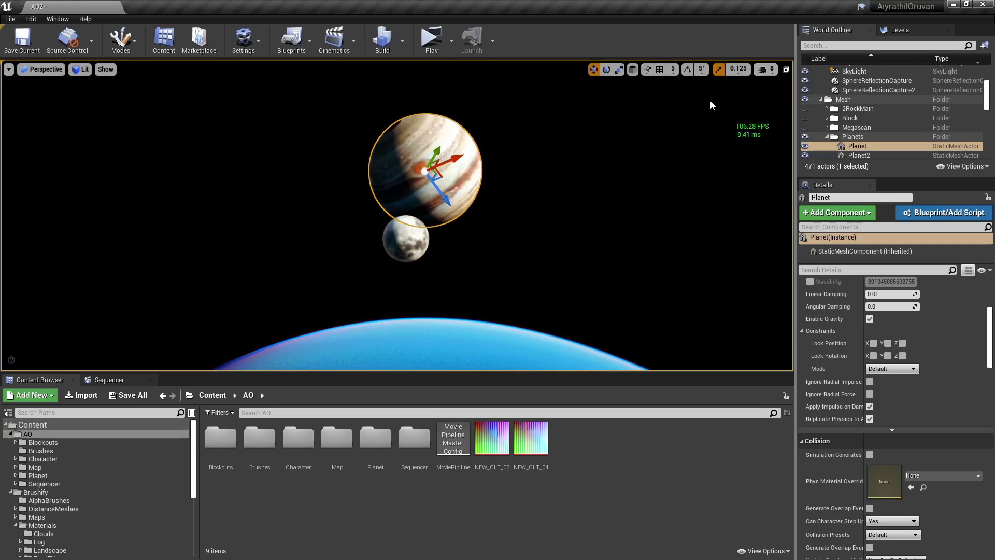
right_drag(747, 90, 752, 111)
key(f)
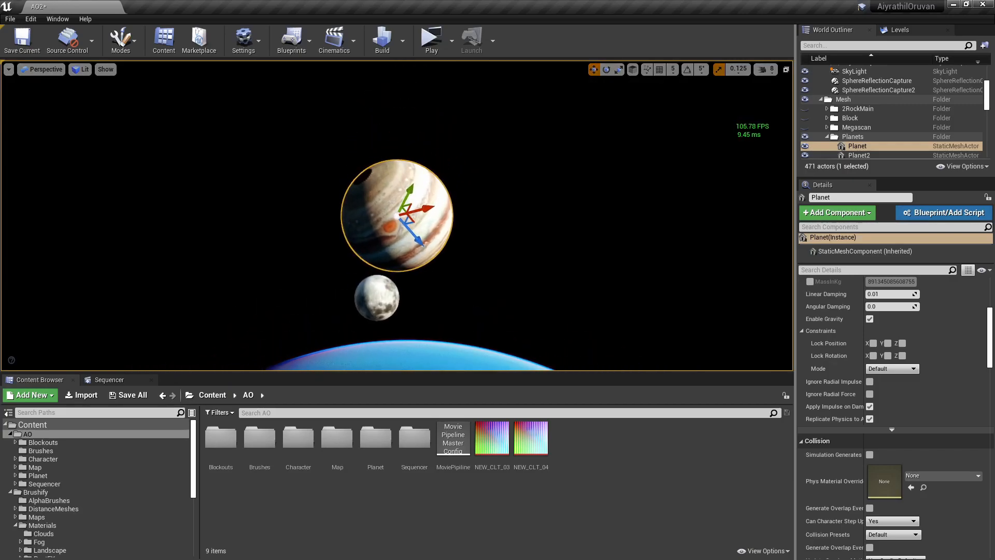
alt+drag(458, 163, 661, 163)
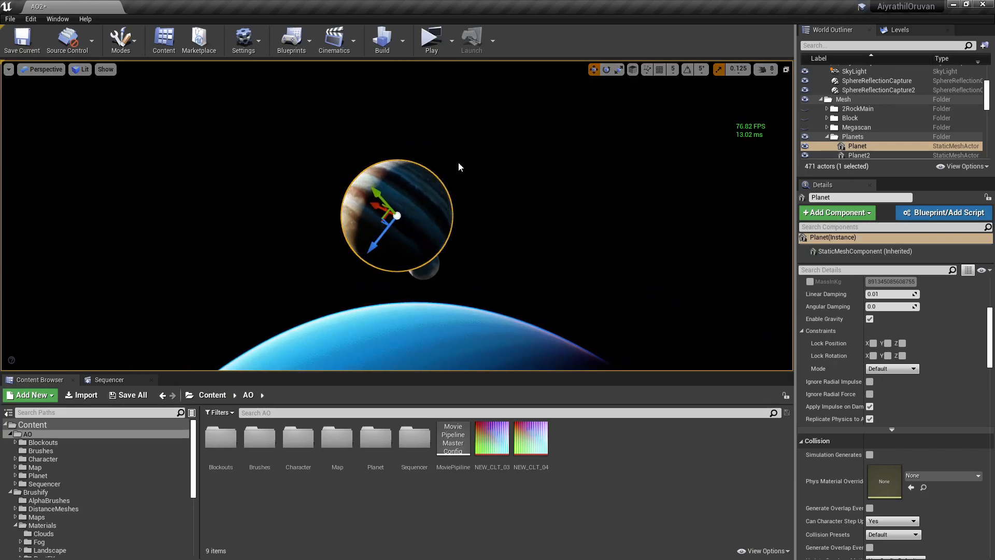
alt+drag(435, 164, 257, 167)
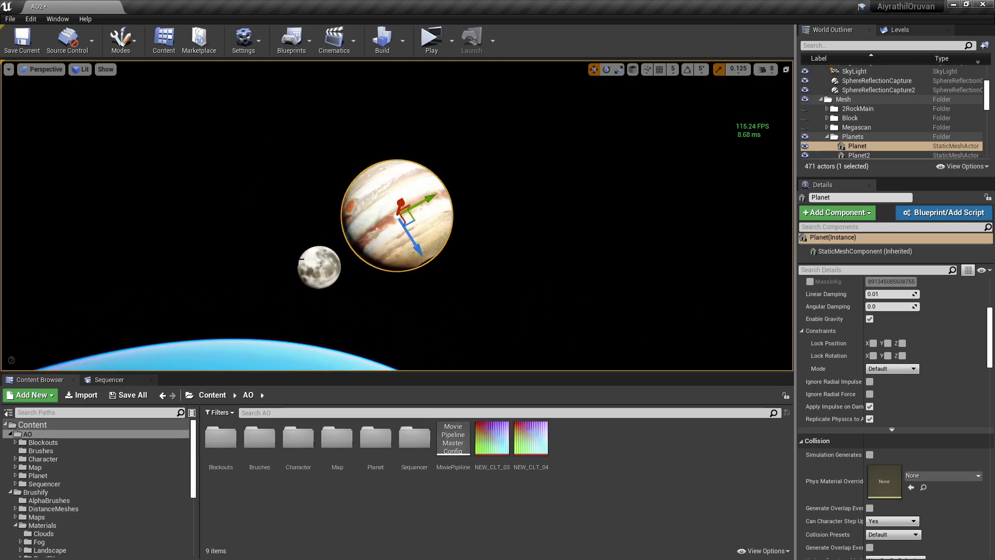
Step: Select and frame the moon sphere, and bring its Static Mesh and Materials settings into view
click(302, 258)
key(f)
mouse_move(346, 256)
alt+mouse_down()
mouse_move(313, 257)
mouse_move(341, 255)
alt+mouse_up()
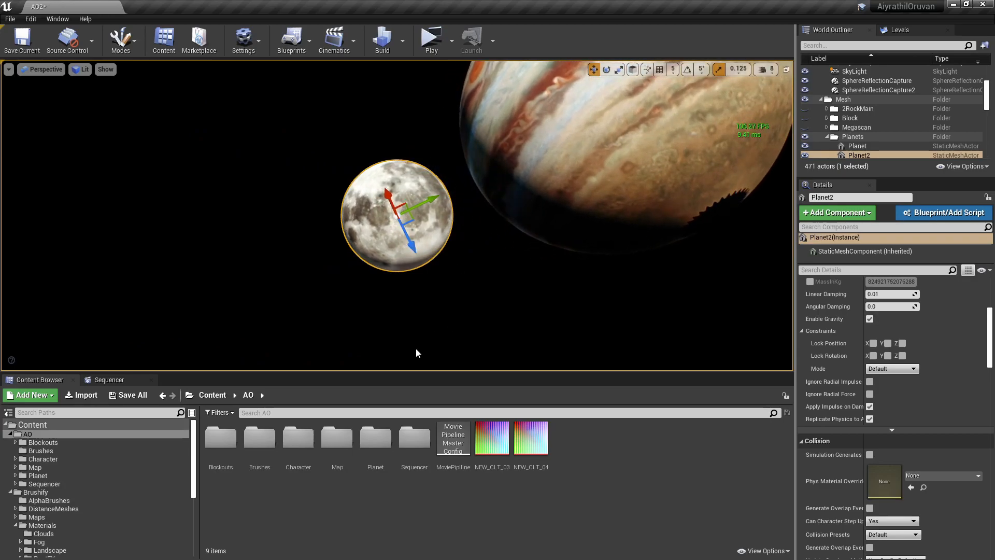
scroll(863, 433, up, 5)
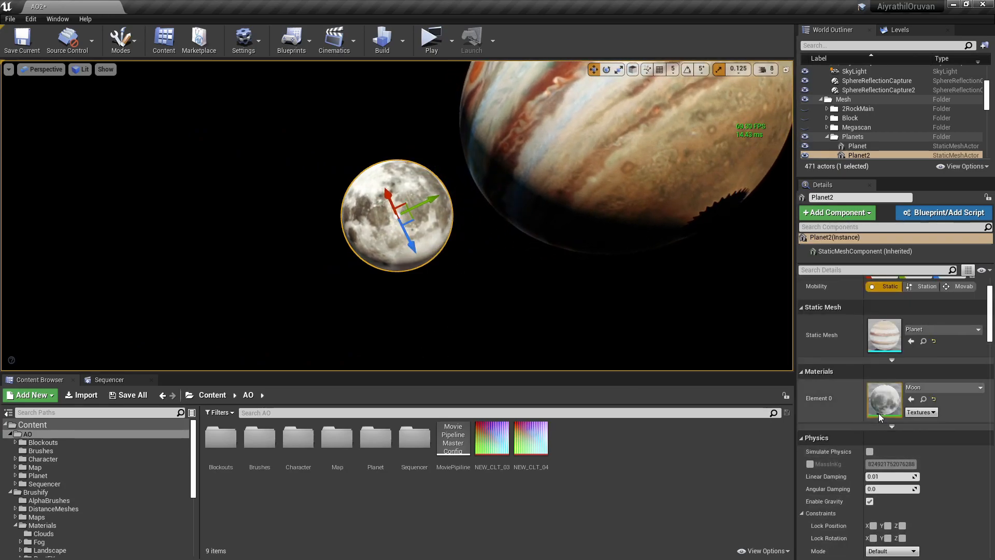
Step: Open the moon's Moon material instance, examine its texture, Exponent and Reflect parameters, and deselect the moon
double_click(879, 411)
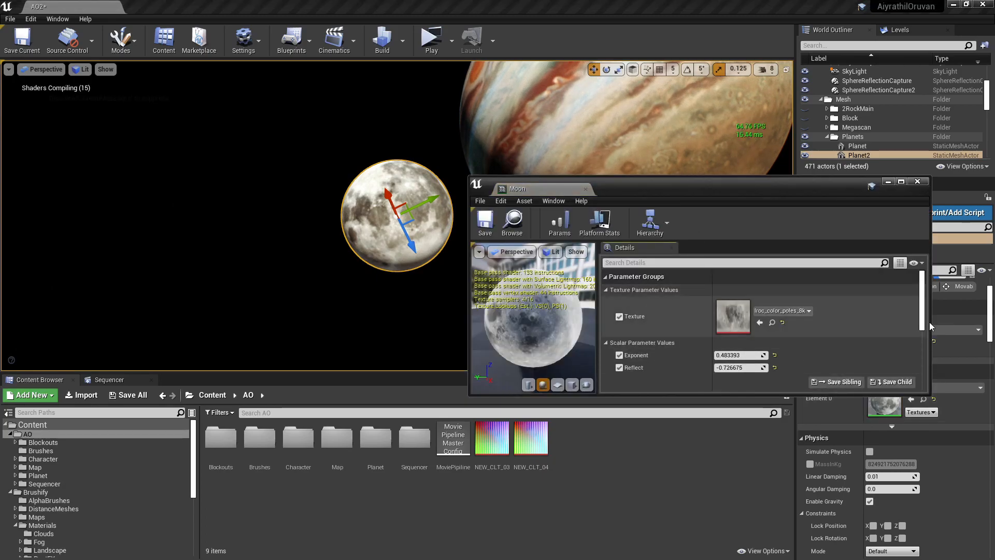
click(691, 171)
click(527, 295)
Step: Return to the bookmarked desert view, look up at the sky, and select the large planet and the moon to compare their transform values
right_drag(546, 275, 570, 311)
key(1)
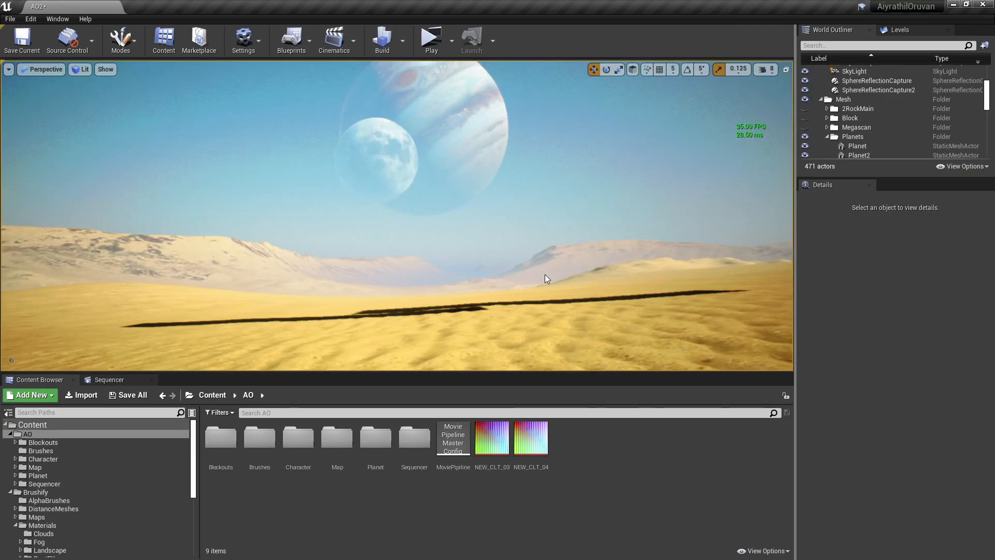
right_drag(537, 210, 538, 152)
key(w)
key(s)
key(w)
click(506, 133)
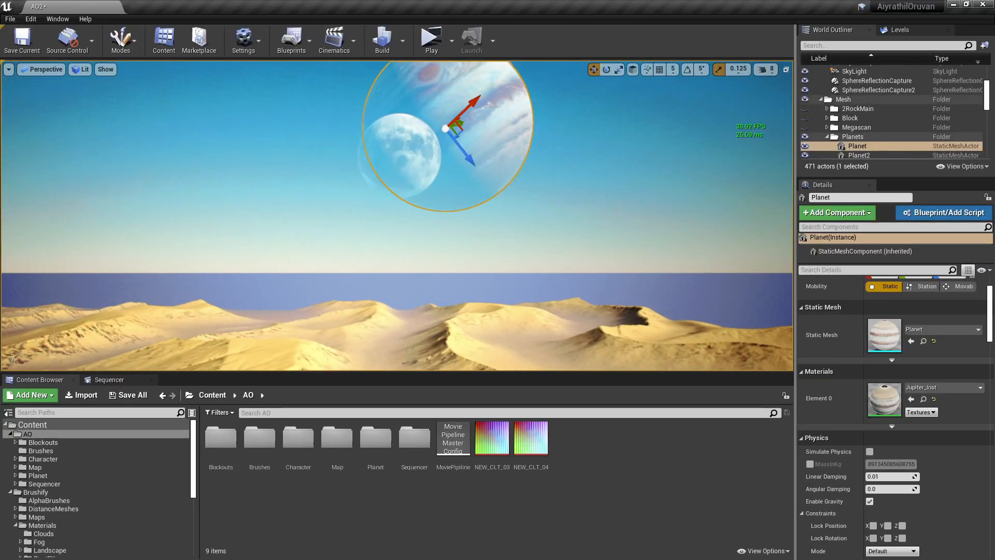
scroll(812, 305, up, 2)
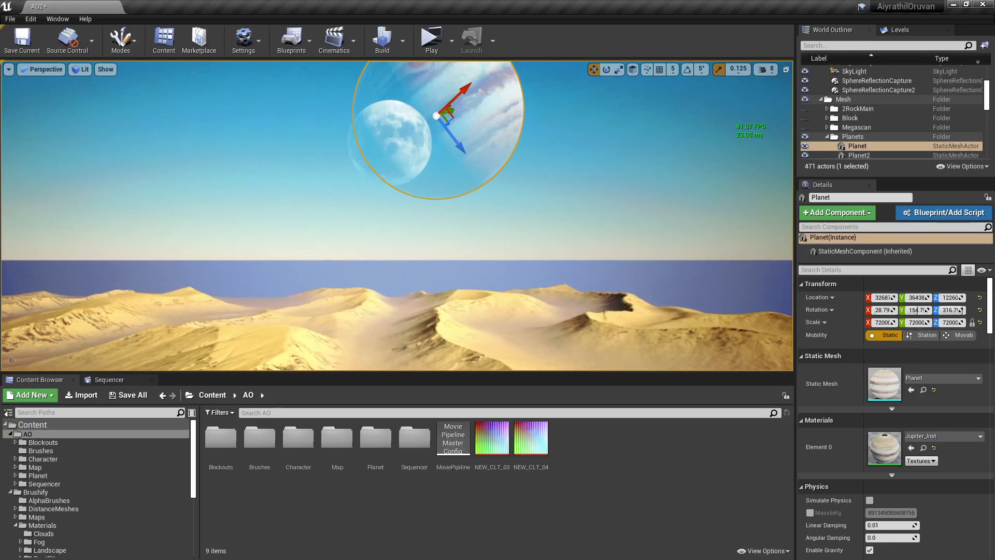
click(385, 136)
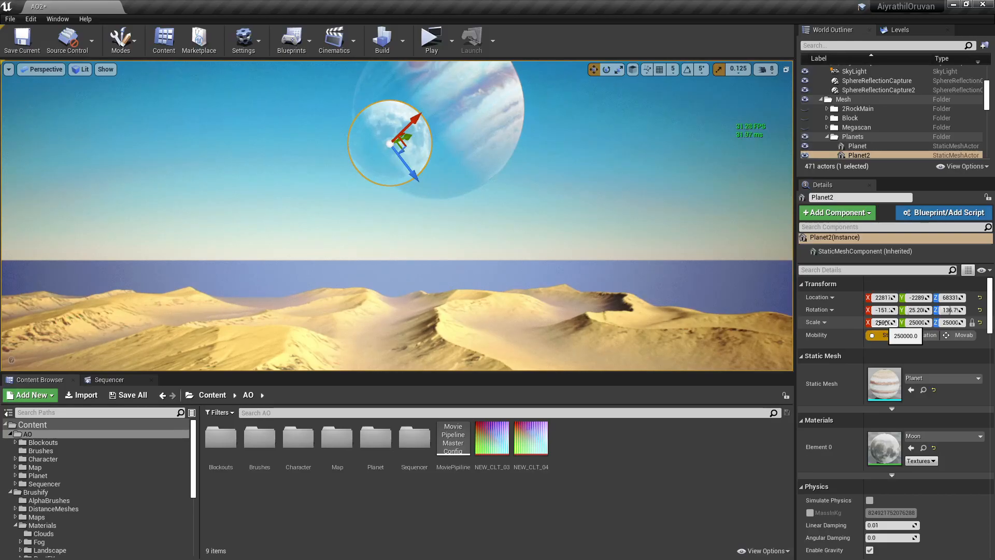
Step: Deselect the moon and fly down to the partly buried stone paving among the ruins for a close view
click(593, 173)
right_drag(593, 175, 578, 116)
key(q)
key(e)
key(e)
key(q)
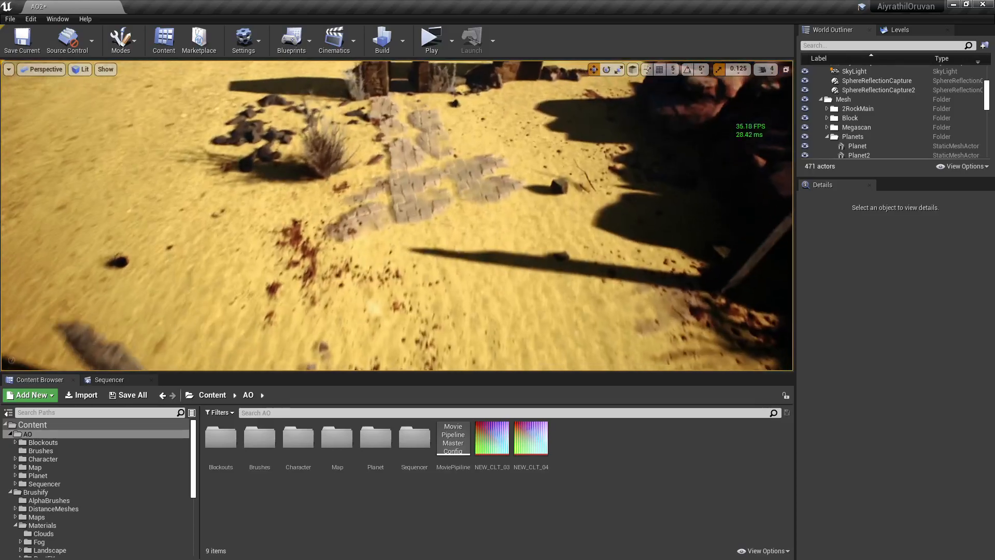
key(w)
right_drag(582, 151, 583, 151)
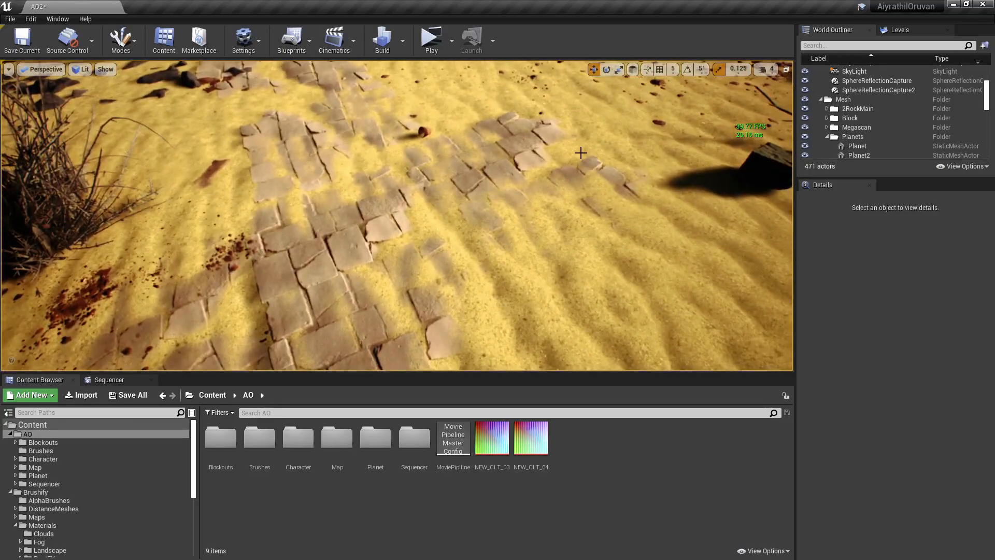
Step: Select a Roman_Stone_Floor piece in the sand and open its material instance to examine the parameters and texture maps
click(389, 225)
double_click(884, 448)
scroll(592, 233, down, 10)
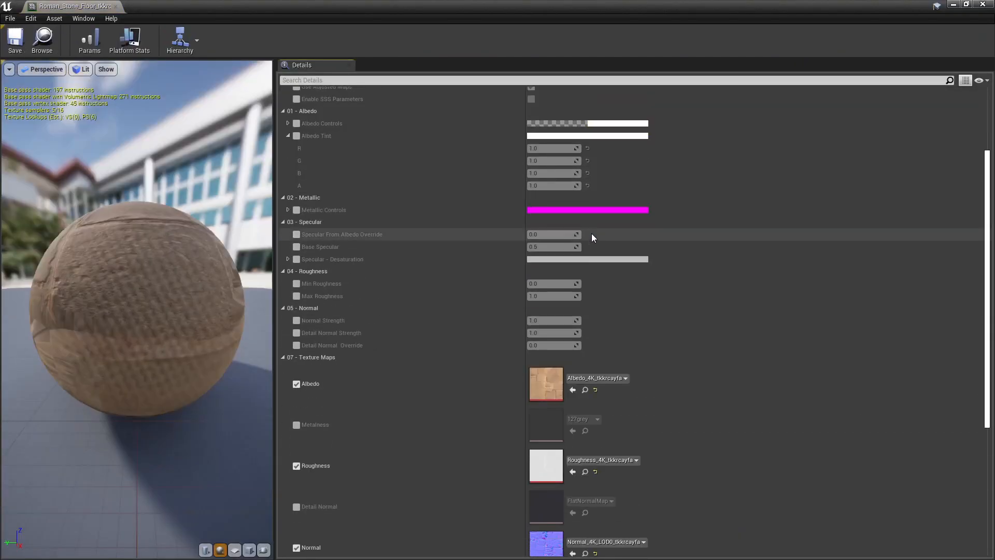
click(297, 421)
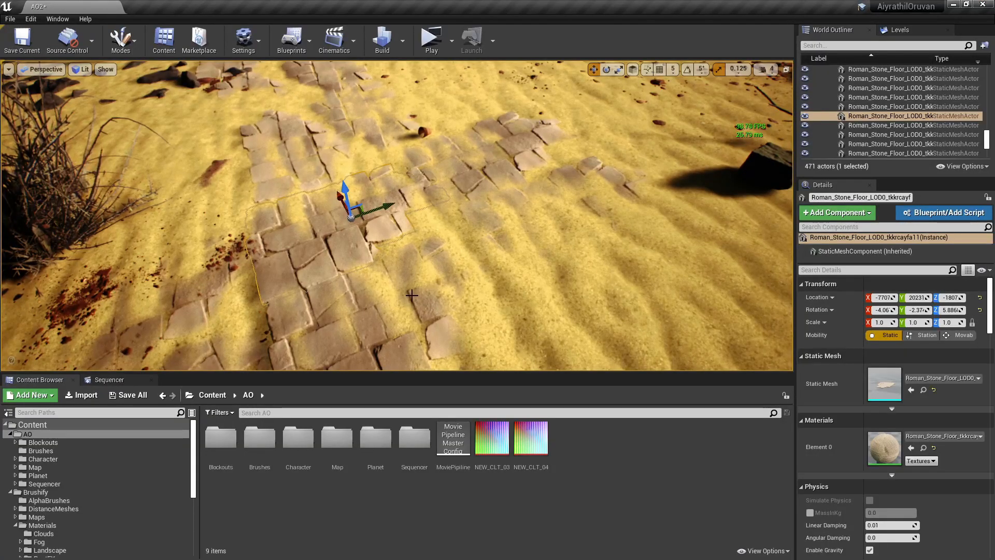
Step: Try nudging the stone floor piece, and undo that move together with the preceding edits and selections
mouse_move(348, 190)
mouse_down()
mouse_move(348, 200)
mouse_move(347, 191)
mouse_up()
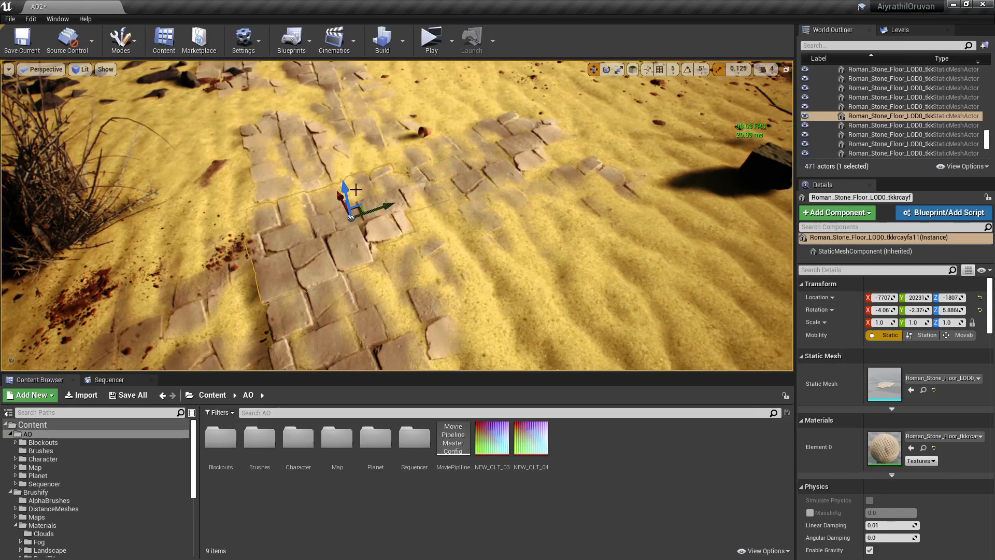
key(ctrl+z)
right_drag(442, 191, 404, 191)
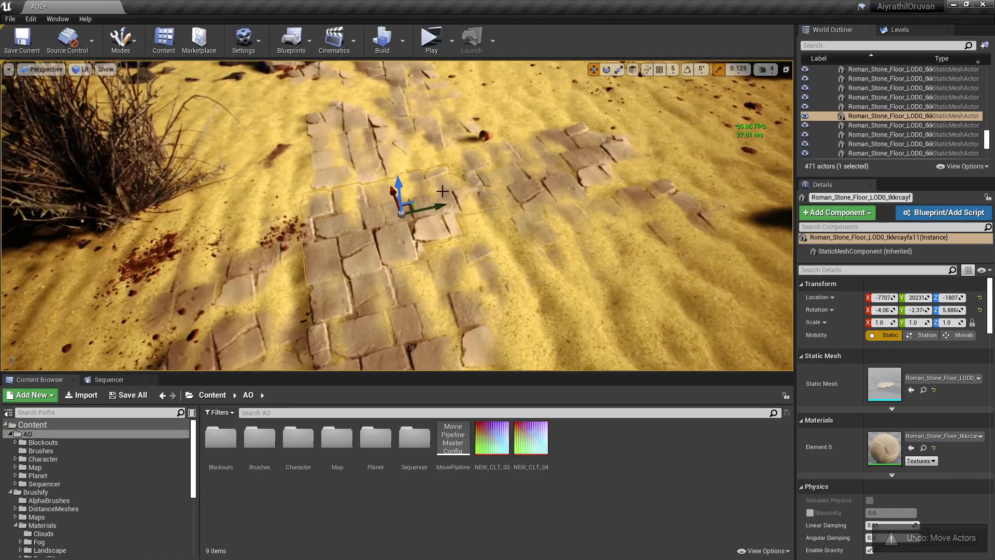
key(ctrl+z)
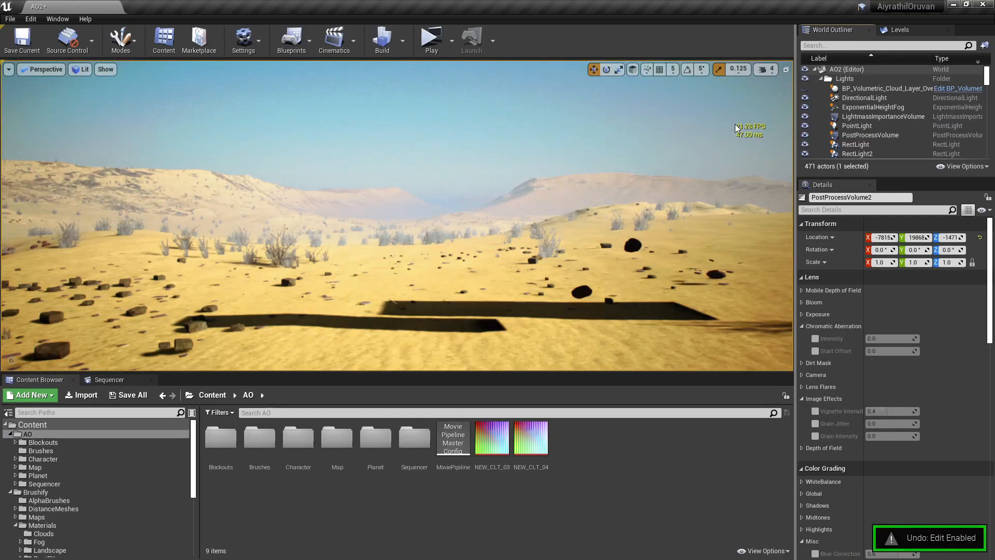
key(ctrl+z)
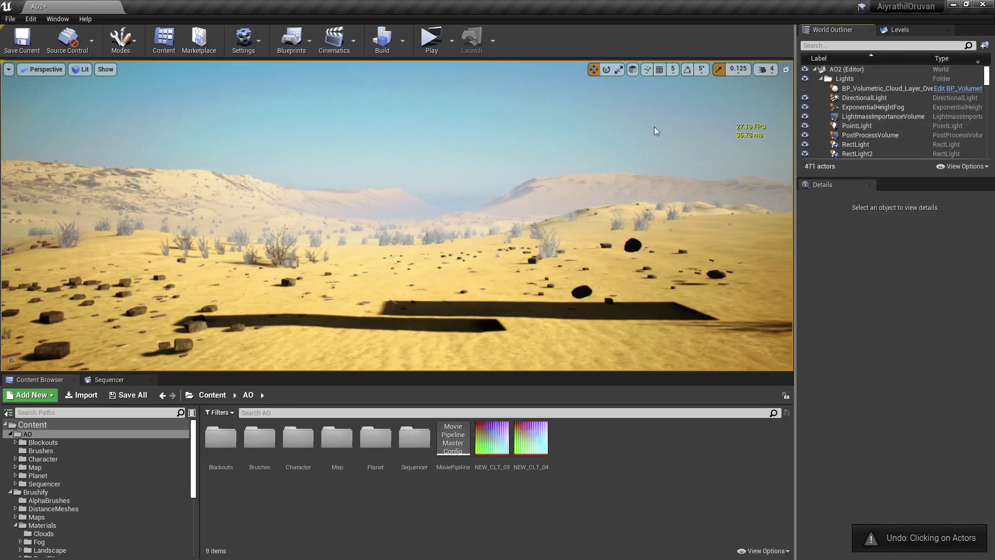
key(ctrl+z)
Step: Make the Megascan folder's ruins visible, collapse its actor list, and fly over the desert scene to view them
scroll(844, 134, down, 6)
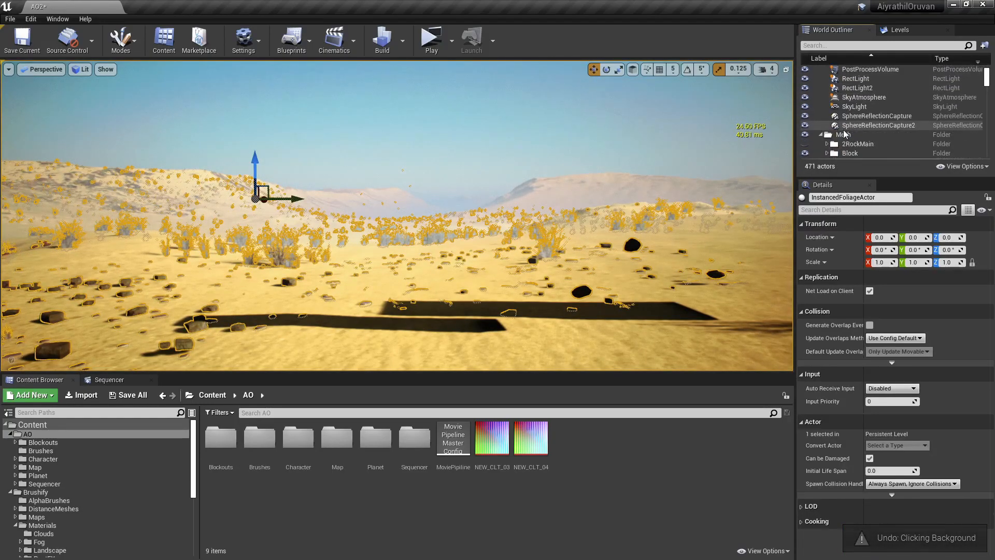
scroll(841, 126, up, 2)
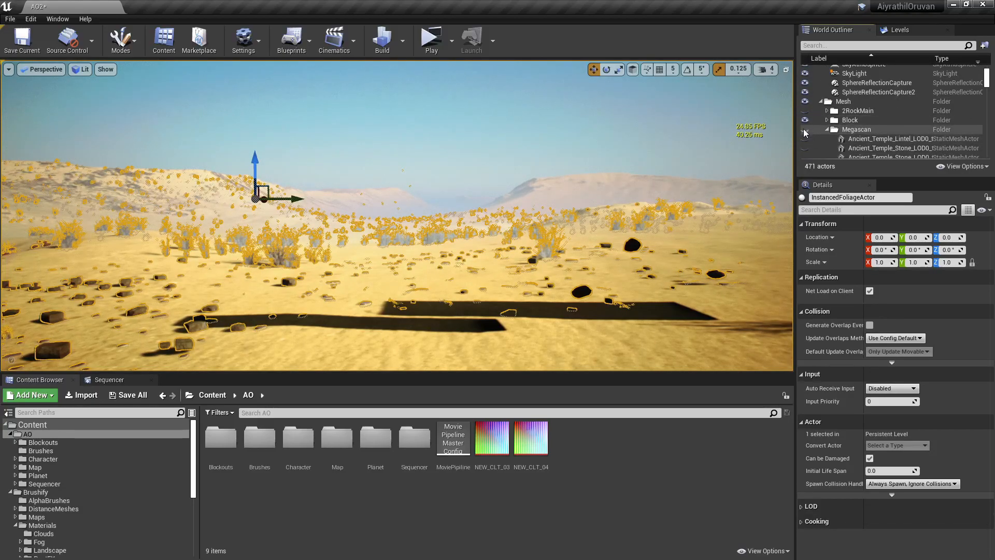
click(805, 129)
click(828, 129)
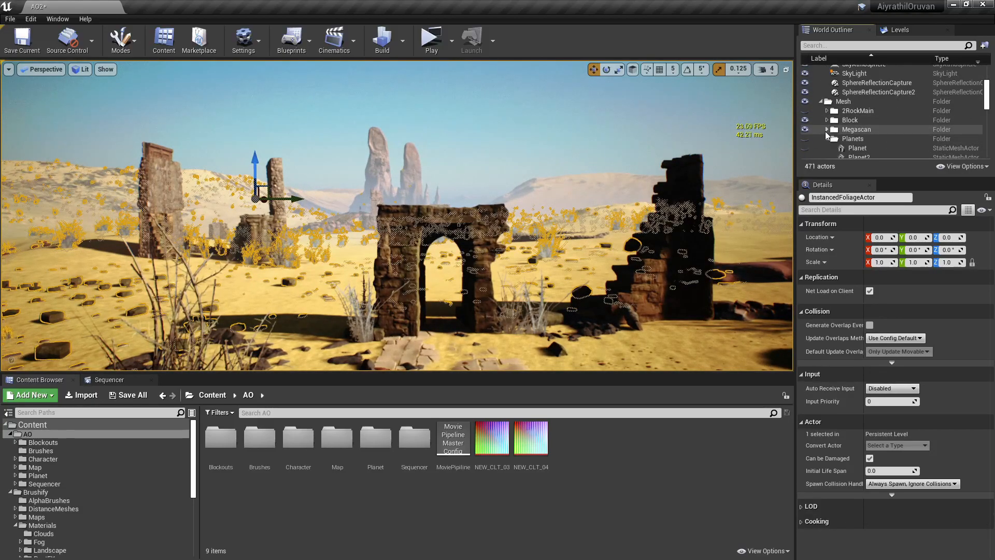
click(571, 137)
right_drag(571, 137, 477, 125)
key(w)
key(s)
key(w)
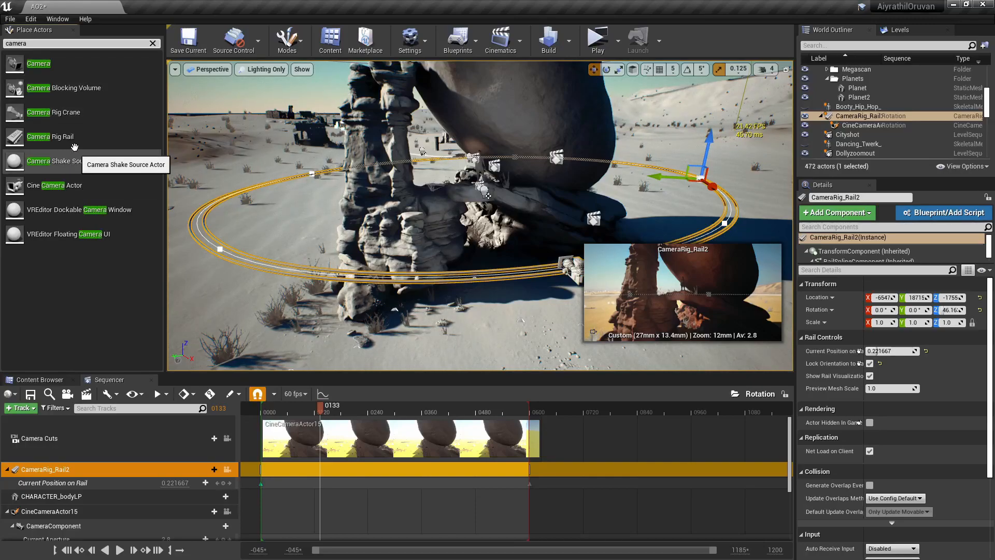
Step: Close the Place Actors list and orbit the scene to examine the circular camera rail around the balanced rock
click(74, 31)
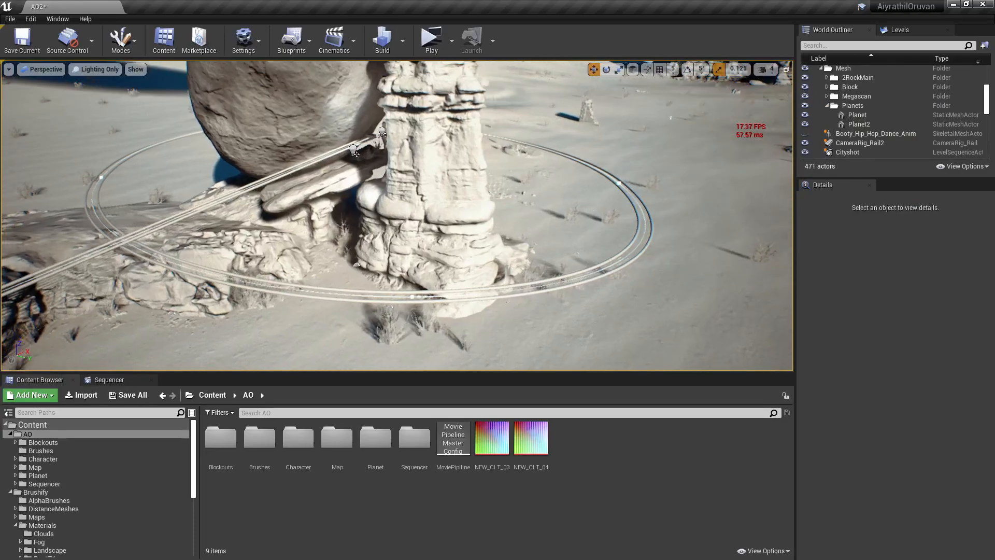
alt+drag(397, 215, 293, 215)
mouse_move(397, 215)
right_down()
mouse_move(363, 214)
mouse_move(357, 161)
mouse_move(368, 153)
mouse_move(358, 210)
mouse_move(383, 212)
right_up()
right_drag(526, 196, 474, 195)
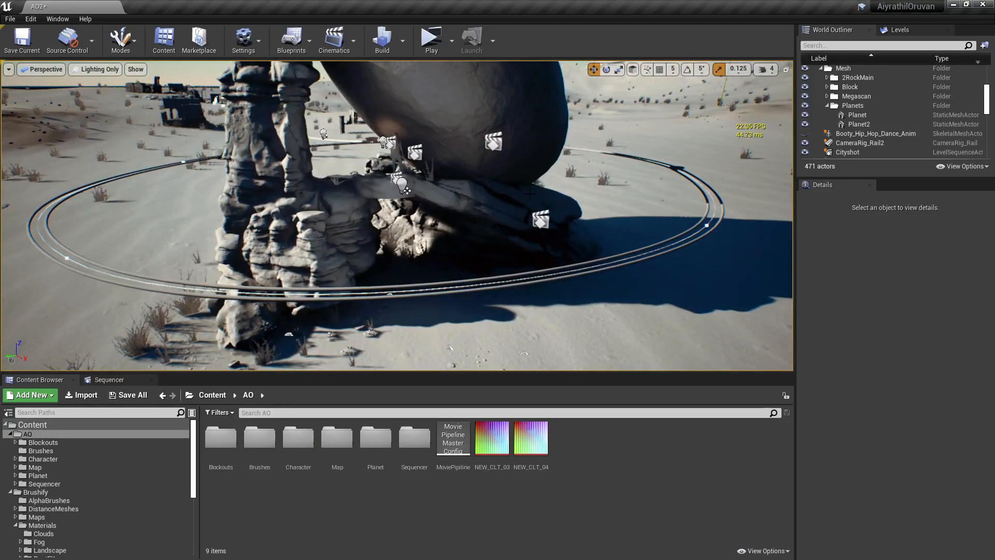
Step: Open the Rotation level sequence from the AO content's Sequencer folder
click(218, 395)
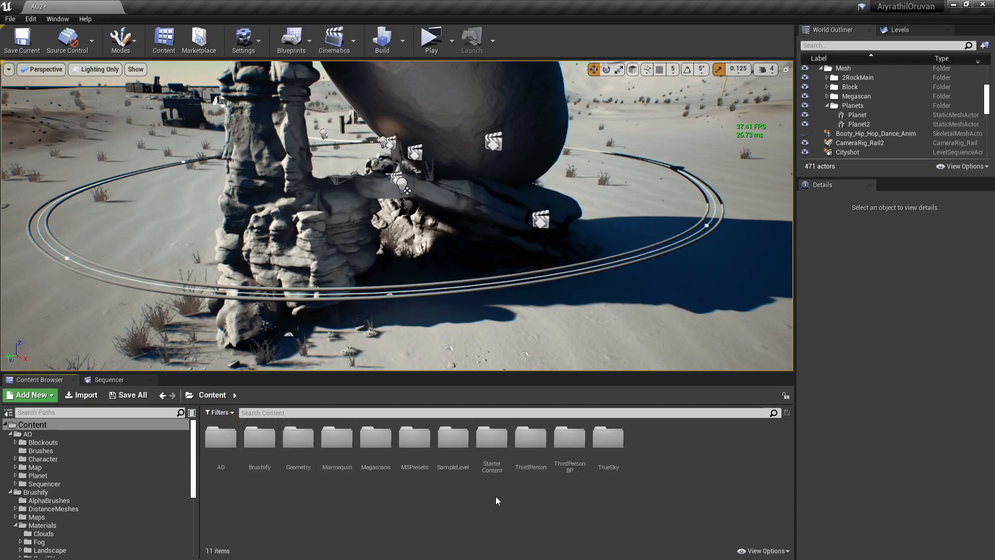
double_click(220, 439)
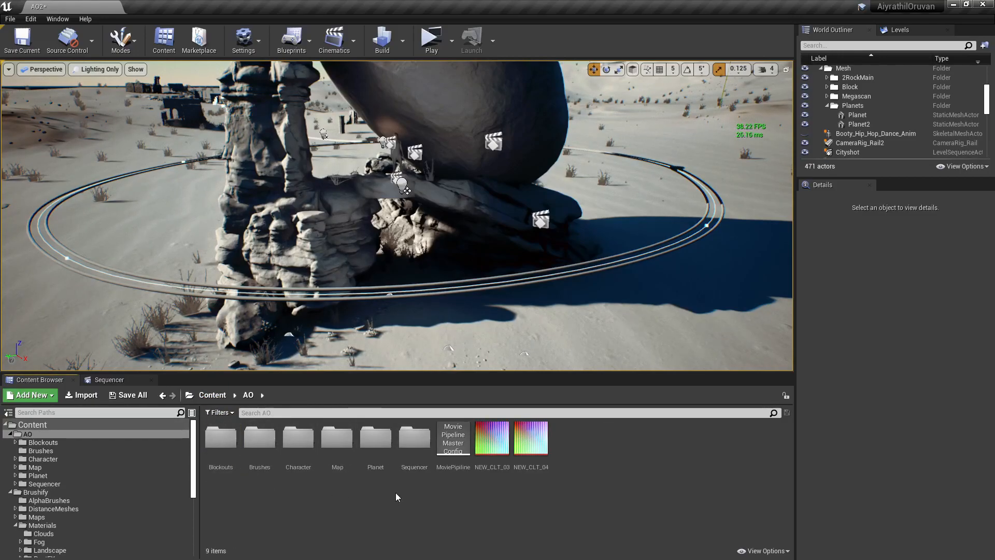
double_click(416, 468)
double_click(426, 446)
Step: Scrub through the Rotation sequence to preview the rail motion, both from outside and through its Camera Cuts camera
drag(274, 415, 392, 421)
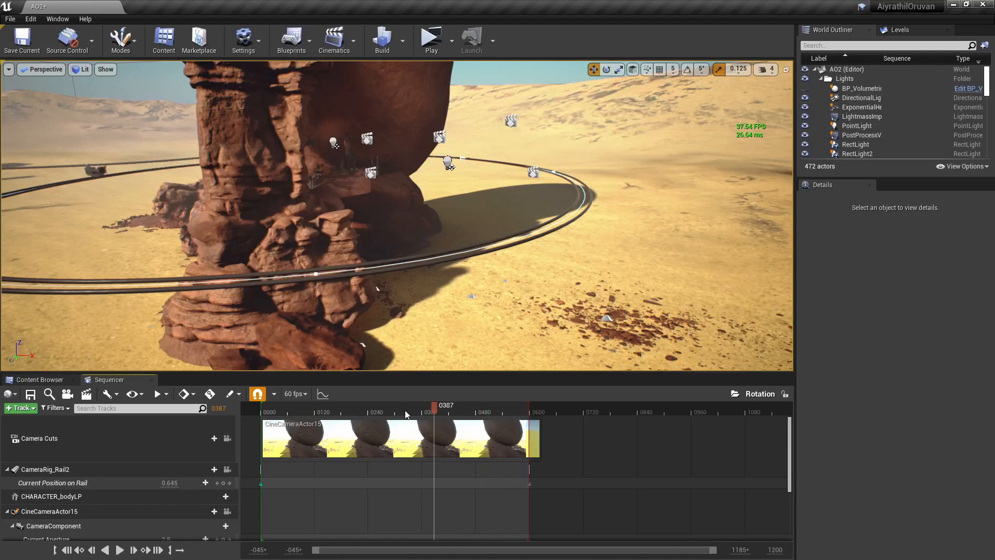
click(228, 439)
drag(280, 408, 397, 420)
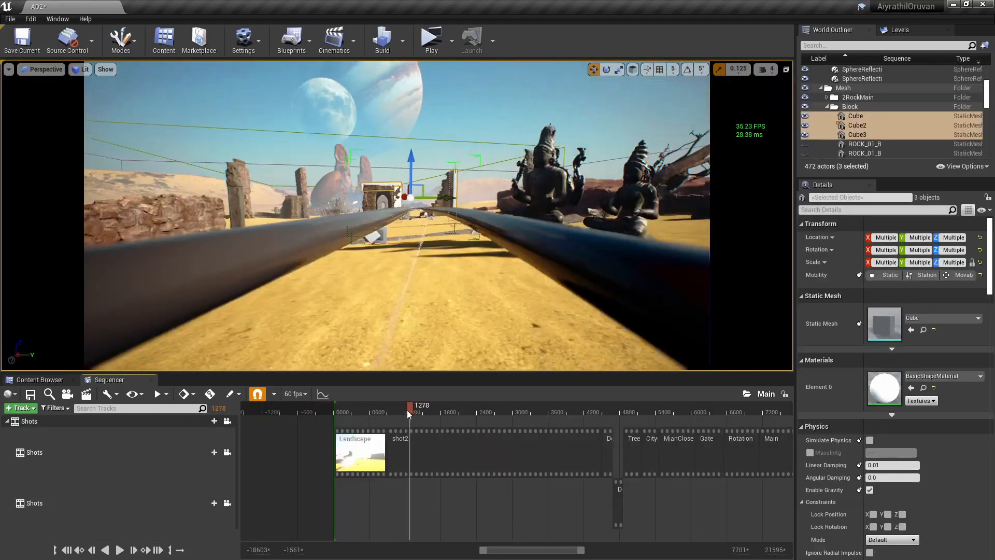
Step: Scrub the start of shot2 in the Main sequence, with the cubes deselected and editor overlays hidden, to preview the camera move
mouse_move(406, 409)
mouse_down()
mouse_move(454, 409)
mouse_move(394, 409)
mouse_up()
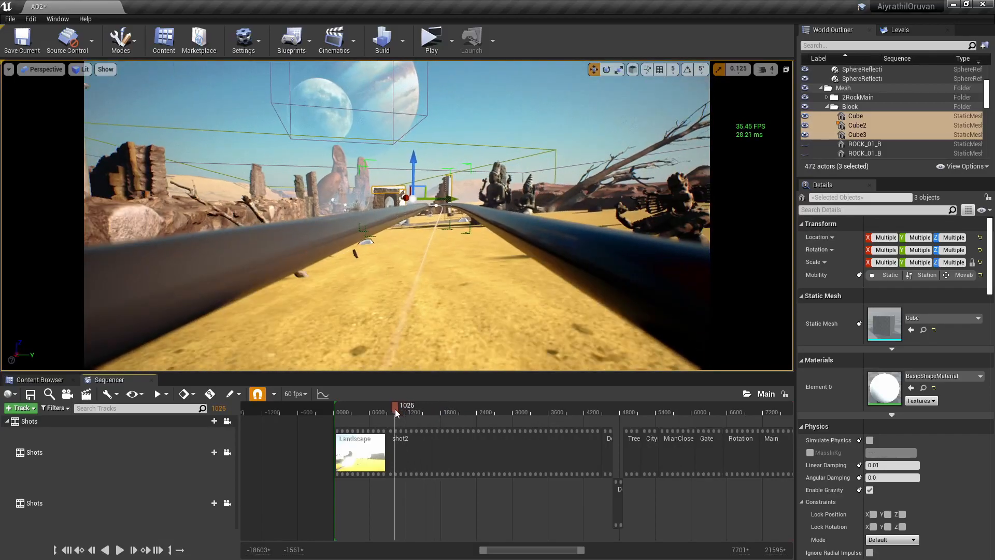
click(511, 120)
key(g)
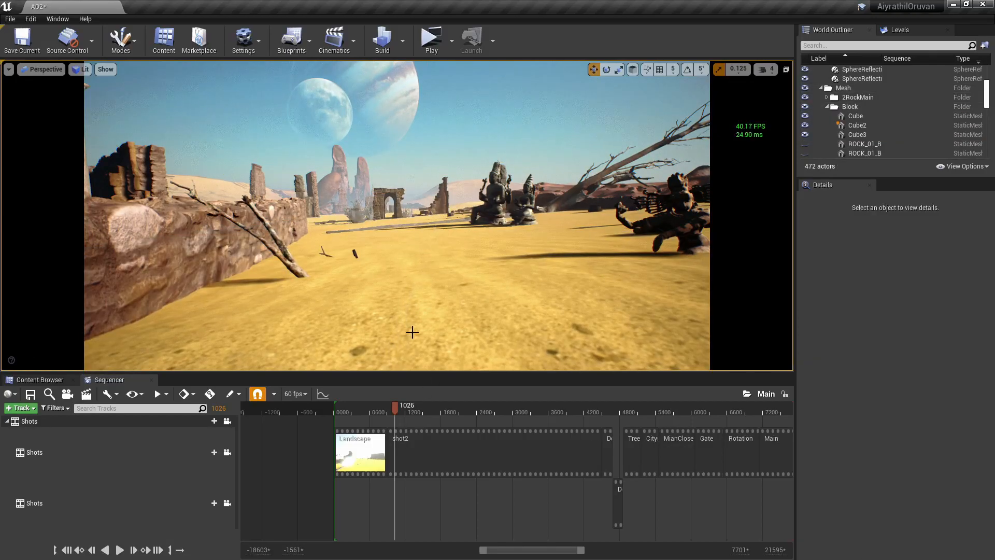
mouse_move(390, 405)
mouse_down()
mouse_move(378, 406)
mouse_move(408, 408)
mouse_move(398, 409)
mouse_up()
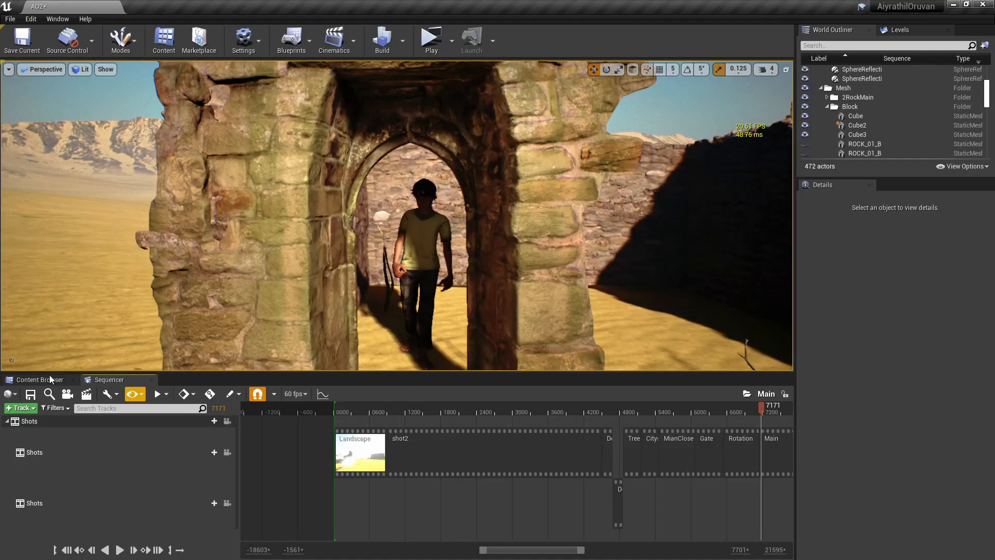
Step: Pull back from the arched gate and unhide the Booty_Hip_Hop and Dancing_Twerk character actors
click(46, 379)
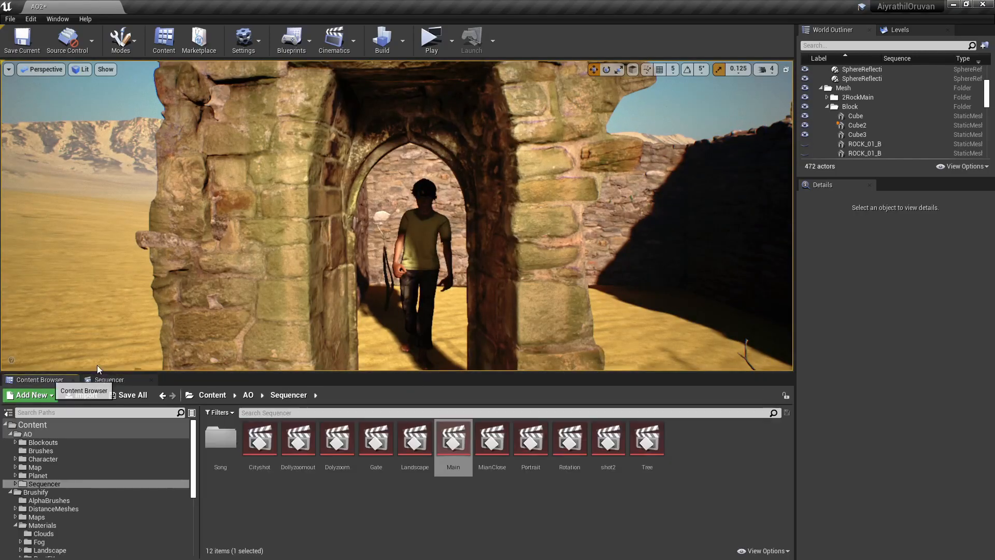
right_drag(360, 211, 360, 211)
drag(987, 100, 991, 158)
scroll(938, 129, up, 10)
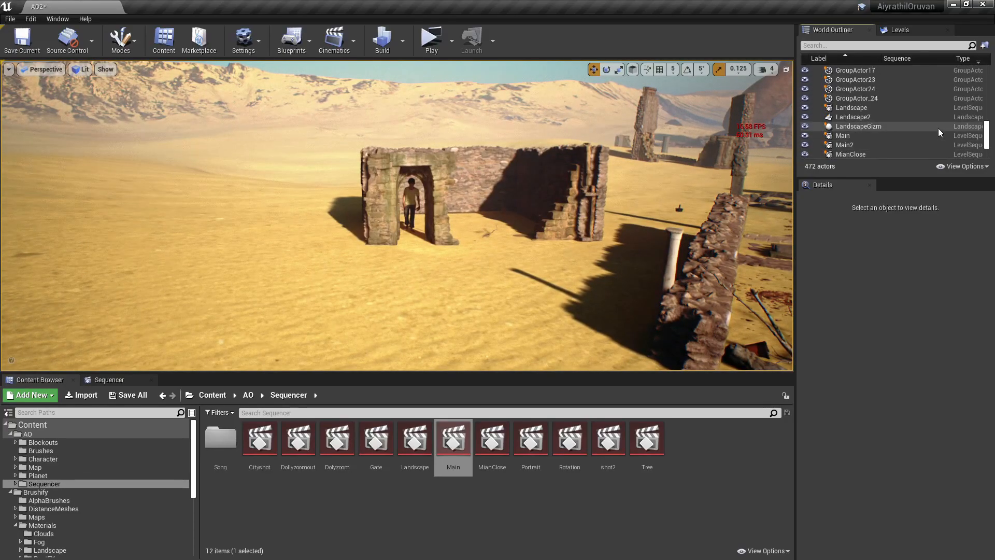
scroll(938, 128, down, 2)
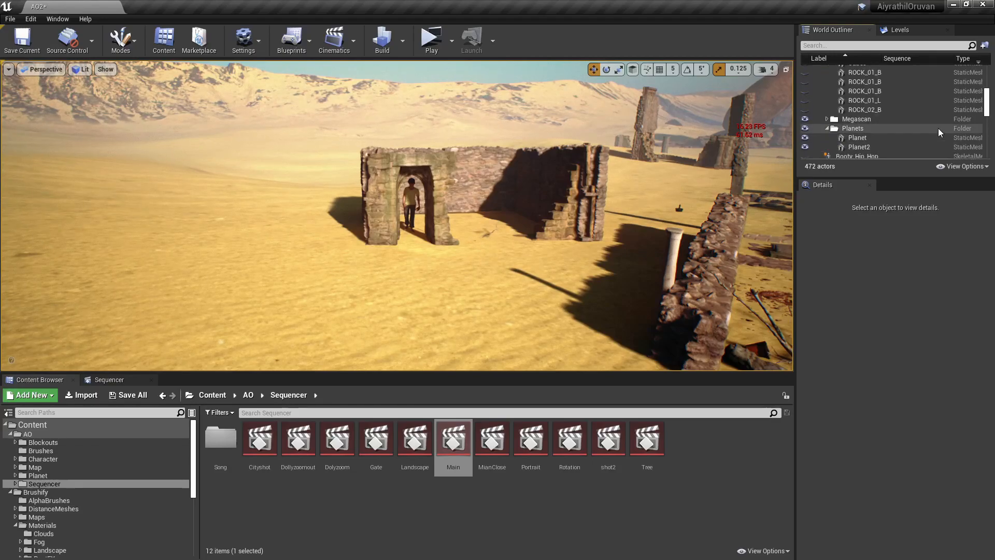
click(804, 123)
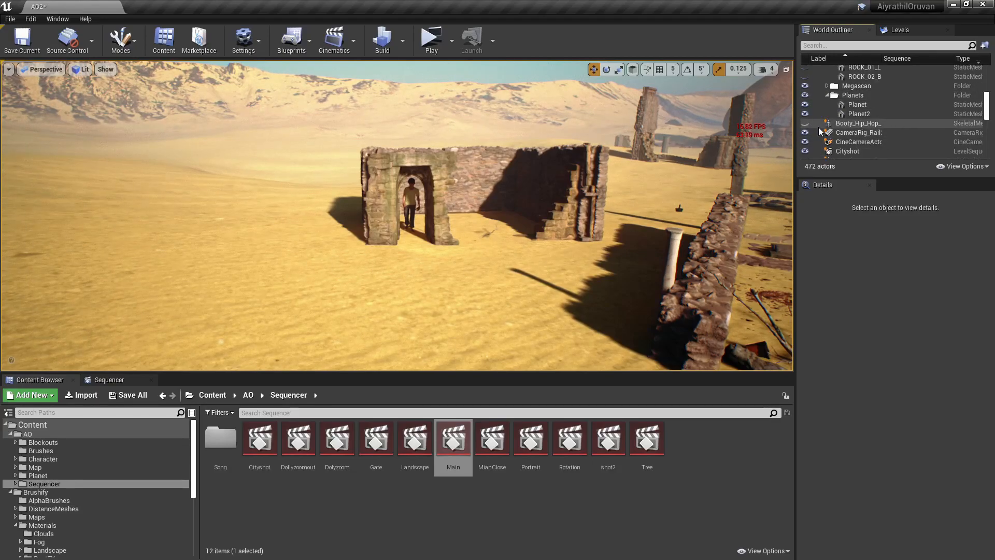
scroll(839, 132, down, 2)
scroll(840, 131, up, 1)
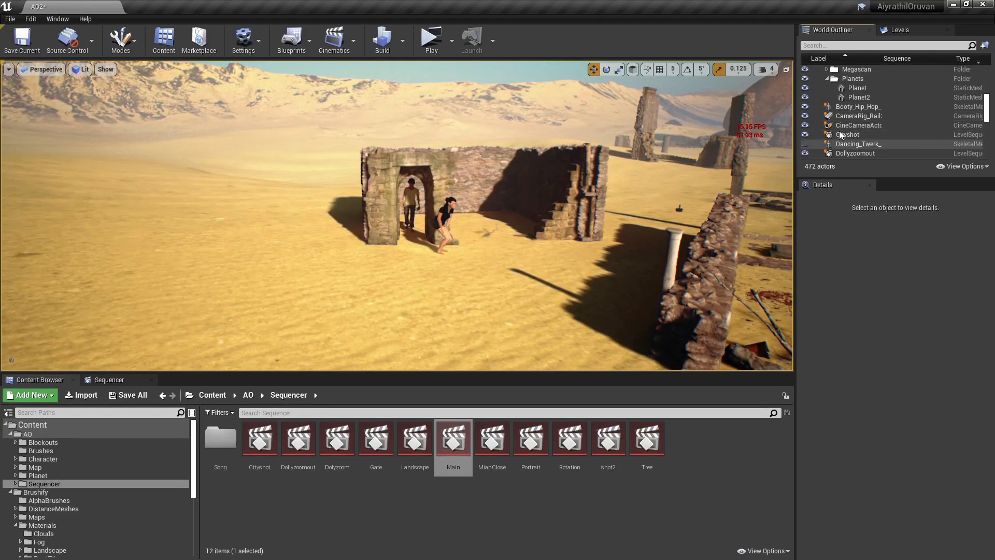
click(805, 144)
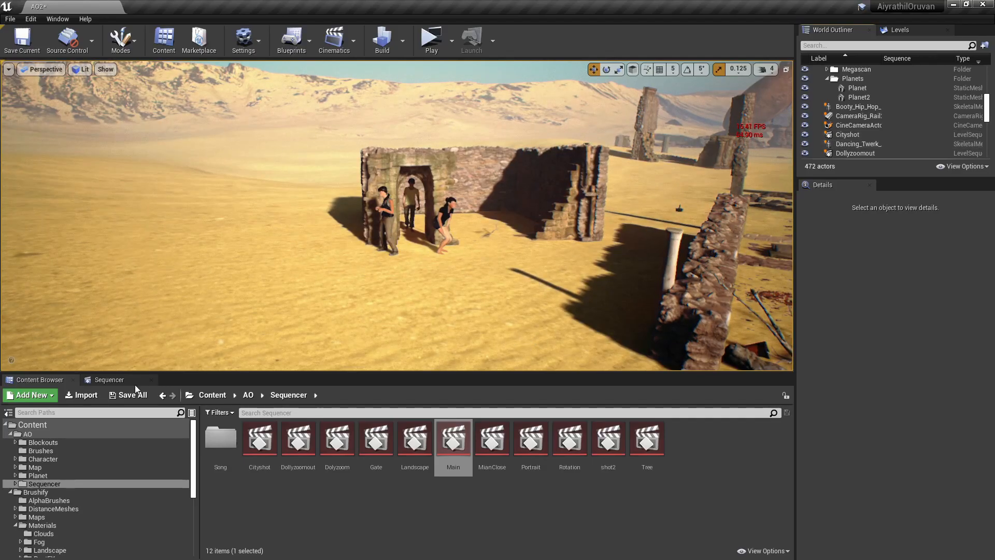
Step: Scrub the end of the Main sequence to frame 7550 to preview the characters' animation, and view the ruins and planets
click(106, 380)
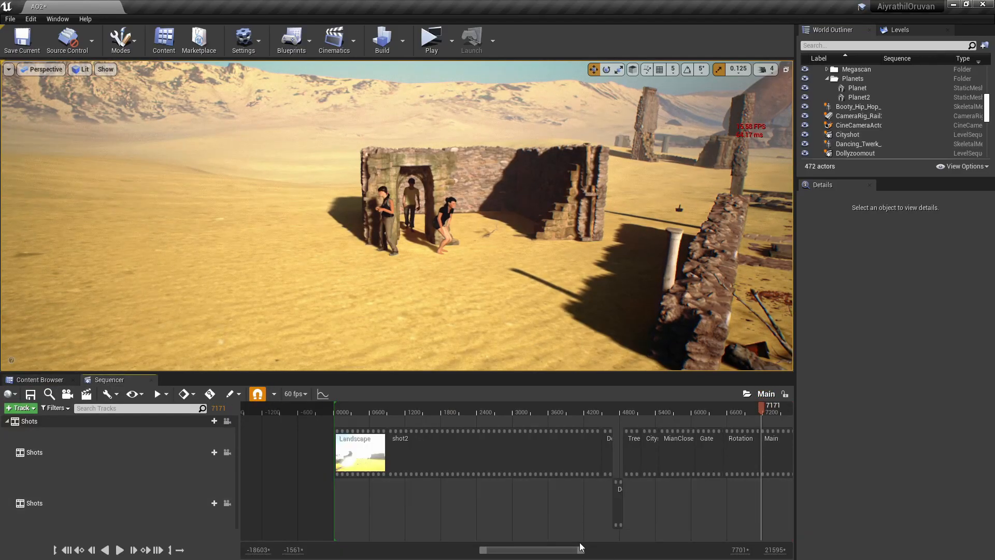
drag(570, 549, 593, 550)
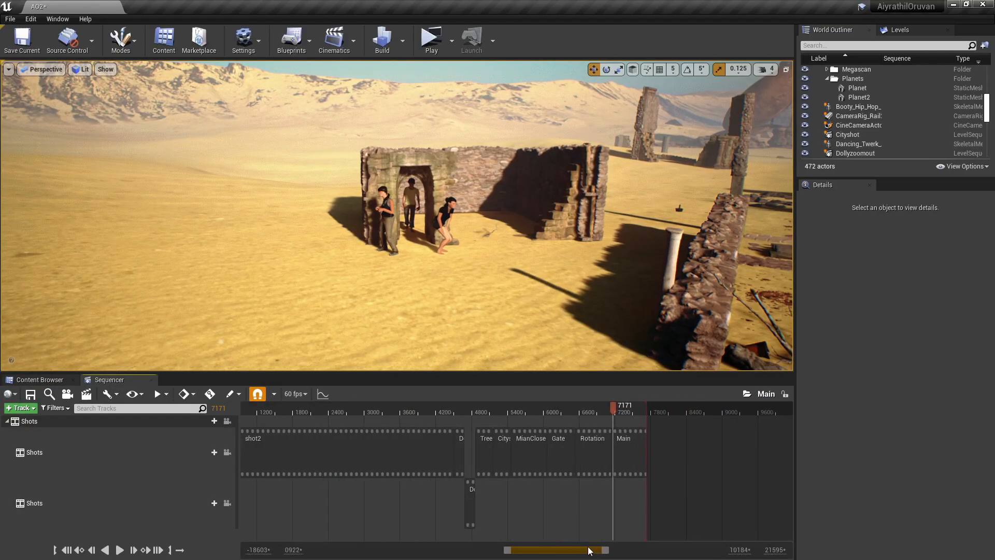
click(612, 409)
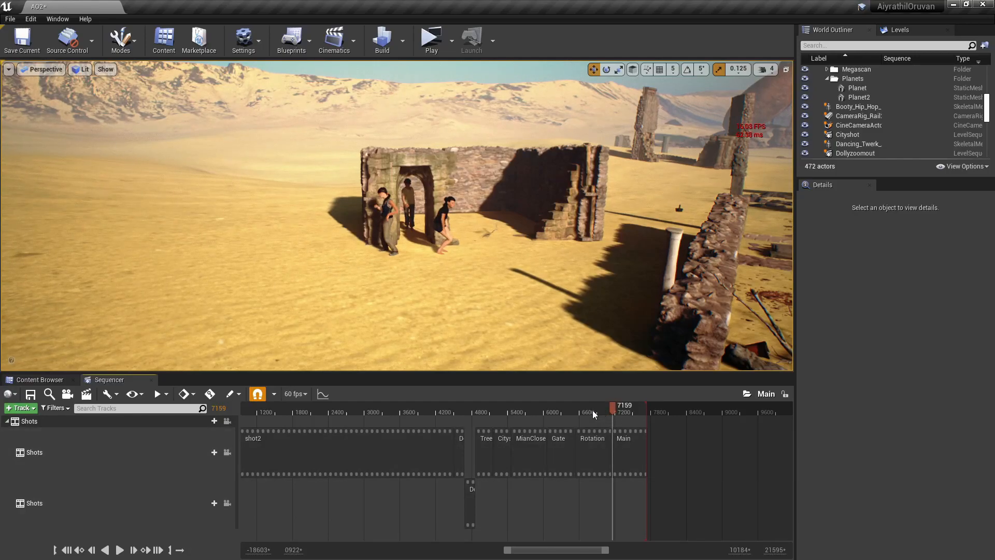
drag(602, 409, 636, 407)
right_drag(533, 208, 550, 199)
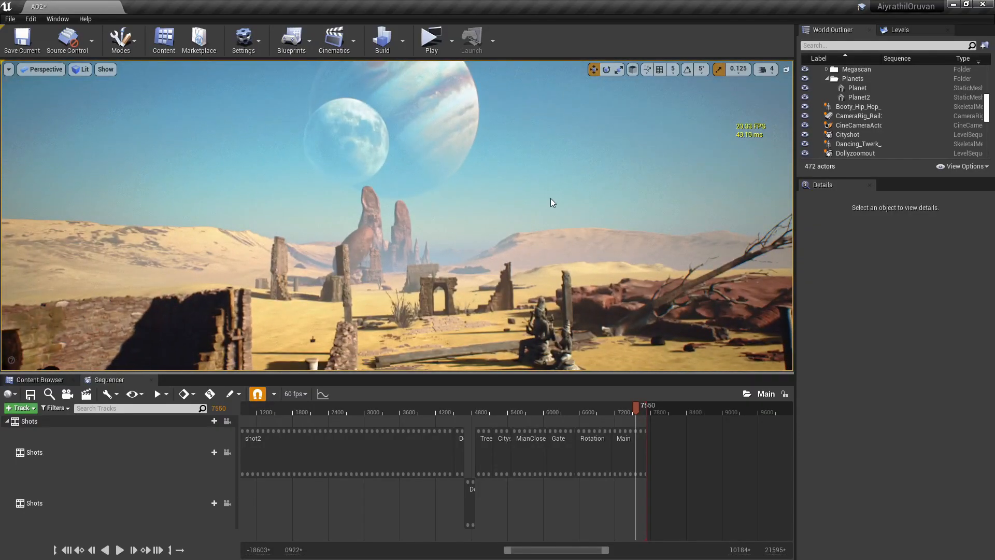